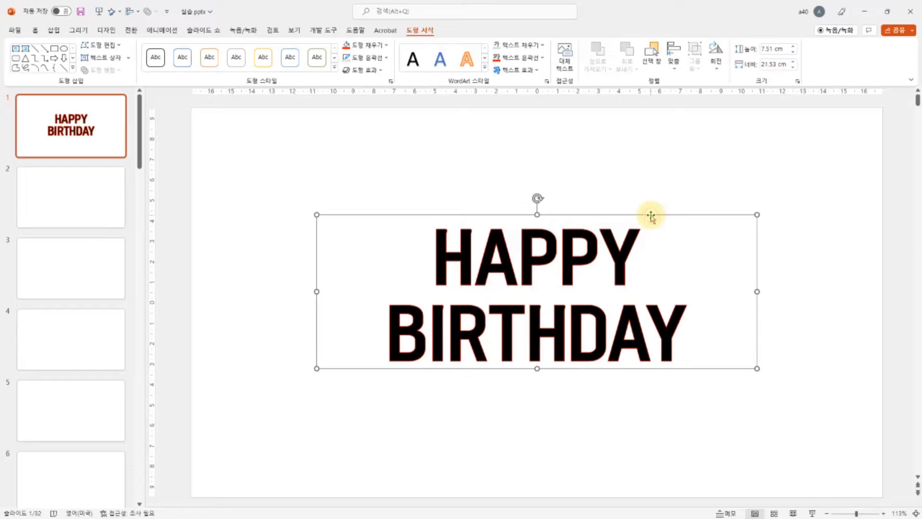
Step: Give slide 1 a solid black background fill
right_click(650, 165)
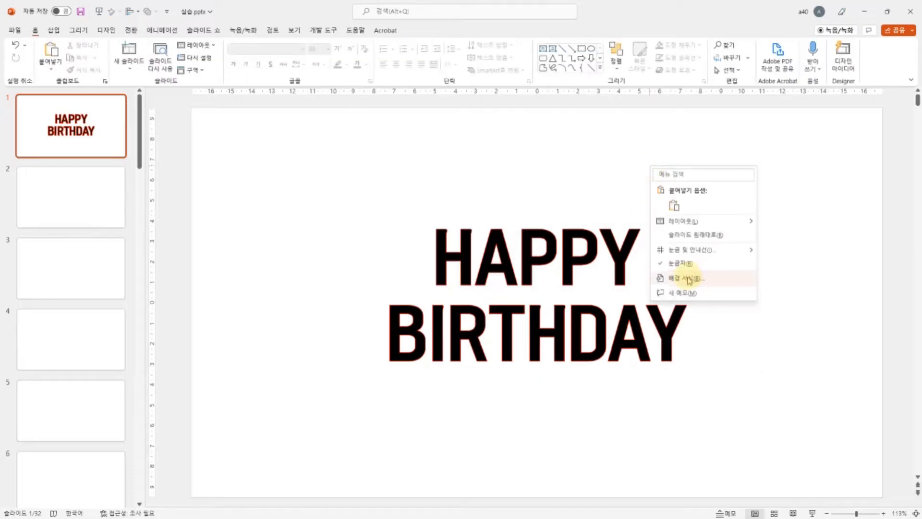
left_click(688, 279)
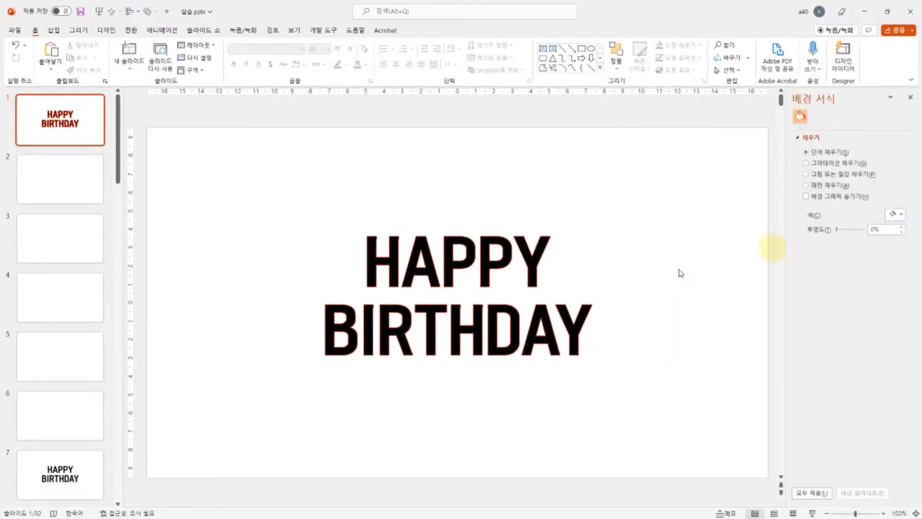
left_click(898, 215)
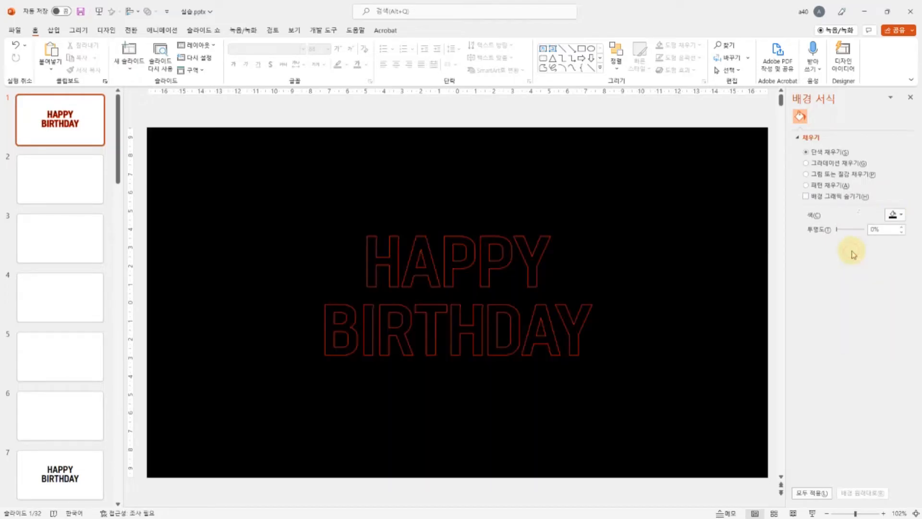
left_click(850, 251)
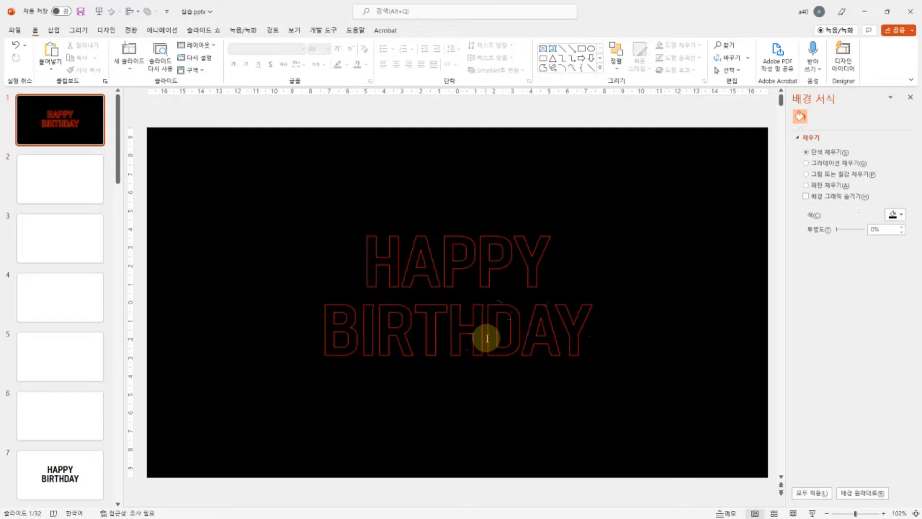
Step: Apply the outer bottom-offset shadow text effect to the HAPPY BIRTHDAY text box
left_click(503, 248)
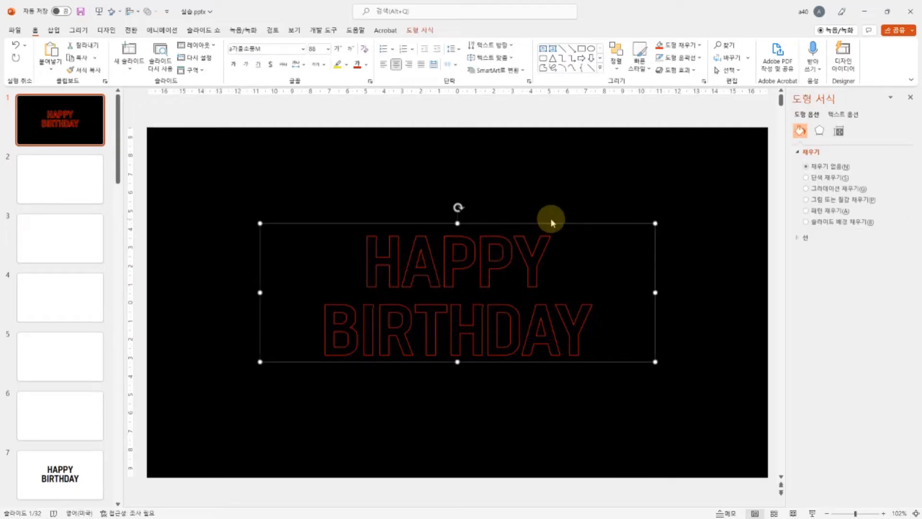
left_click(421, 30)
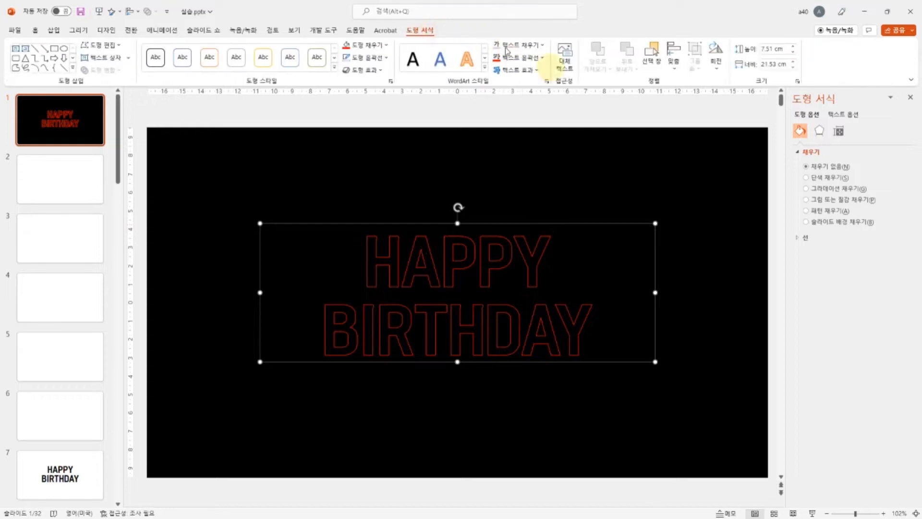
left_click(516, 72)
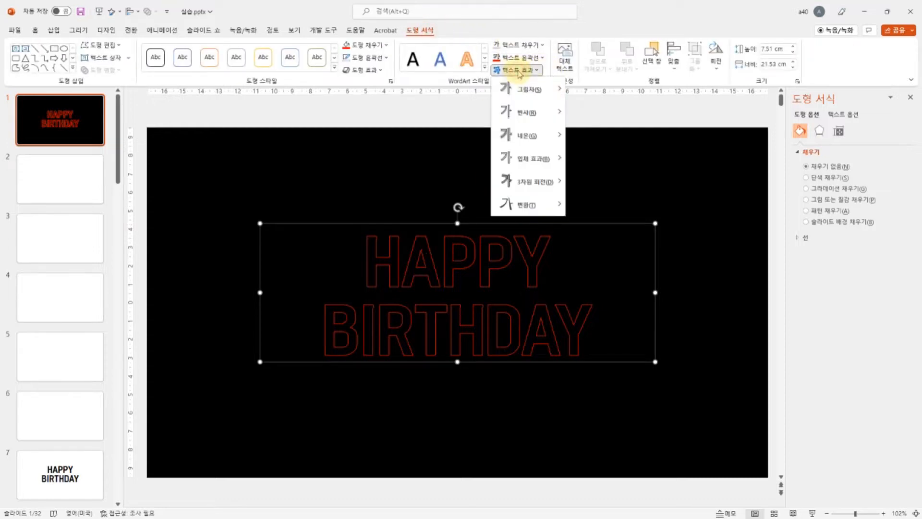
mouse_move(528, 90)
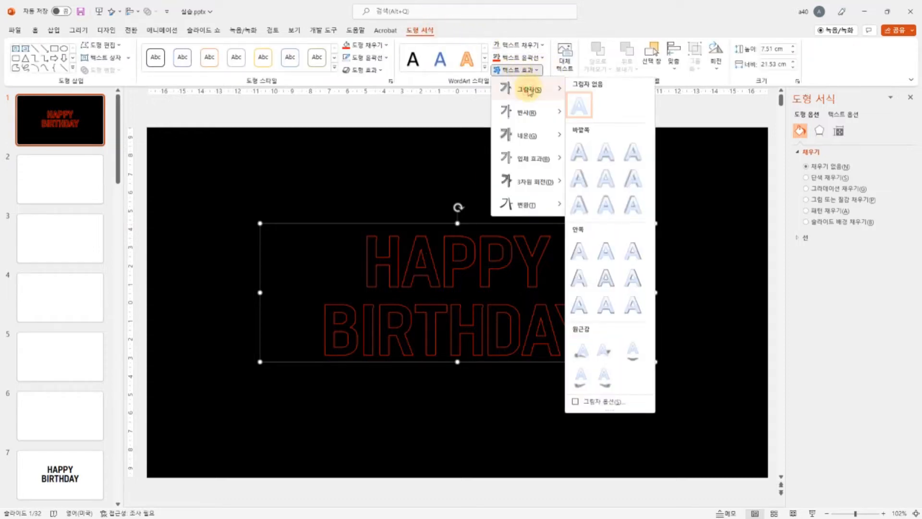
left_click(613, 153)
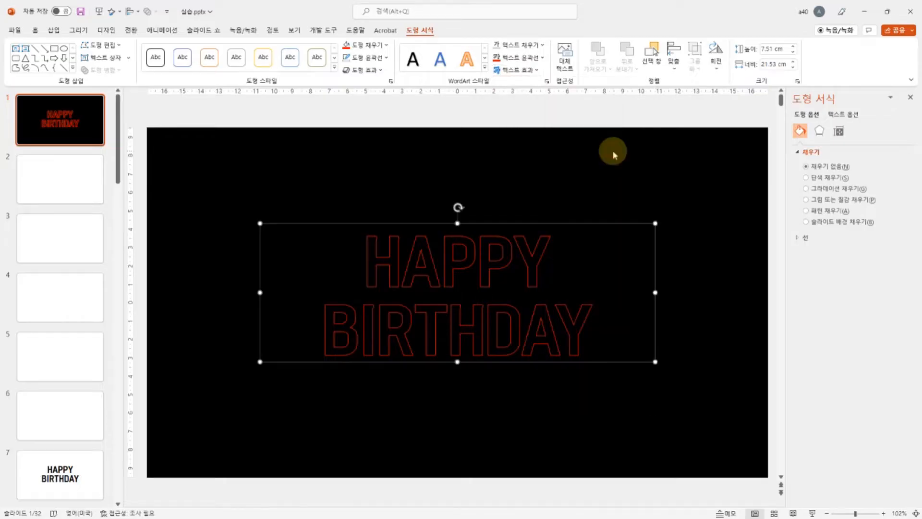
Step: Set the HAPPY BIRTHDAY text shadow's color to standard red in the shadow options
left_click(527, 72)
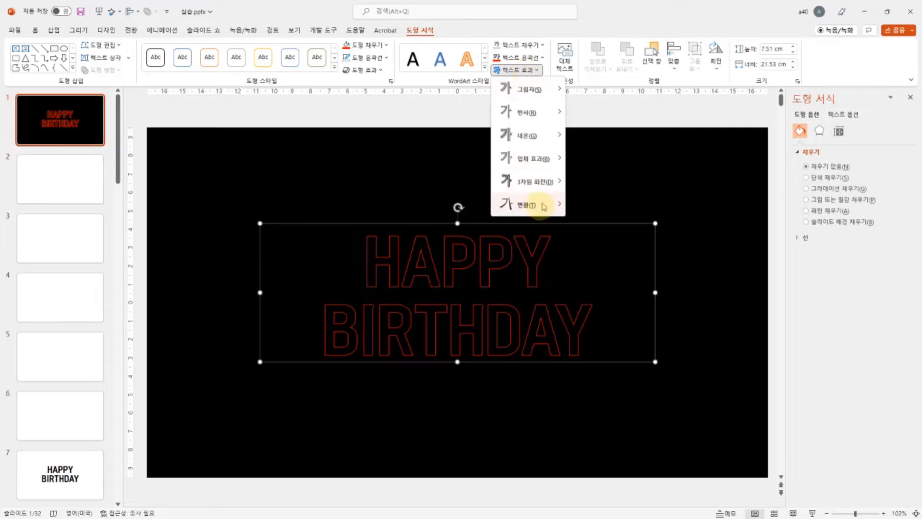
mouse_move(546, 94)
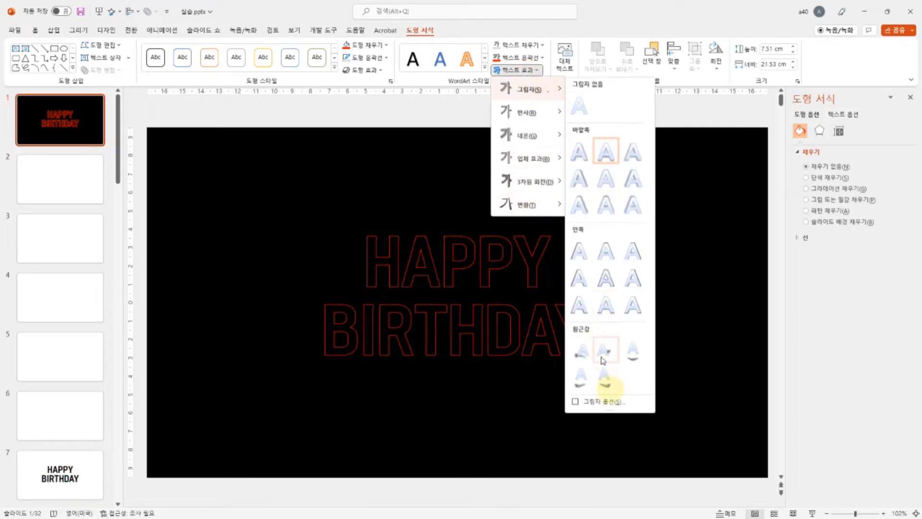
left_click(605, 399)
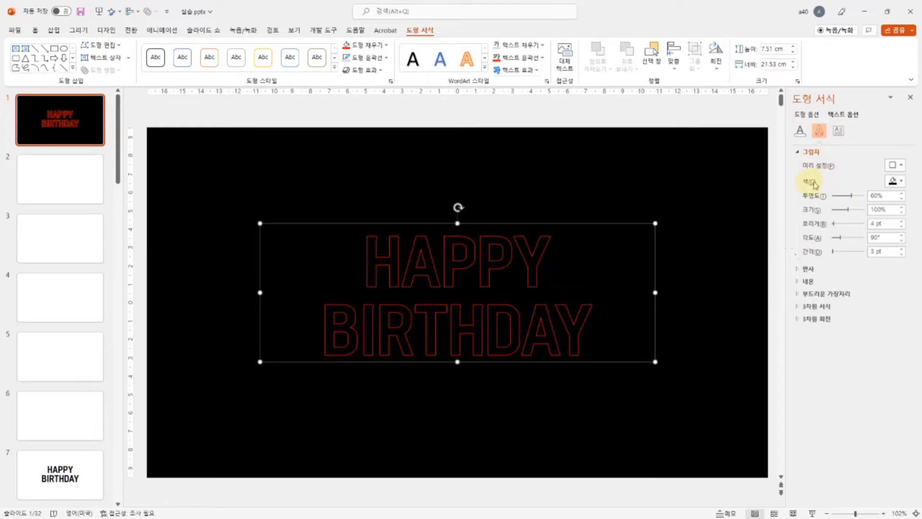
left_click(899, 183)
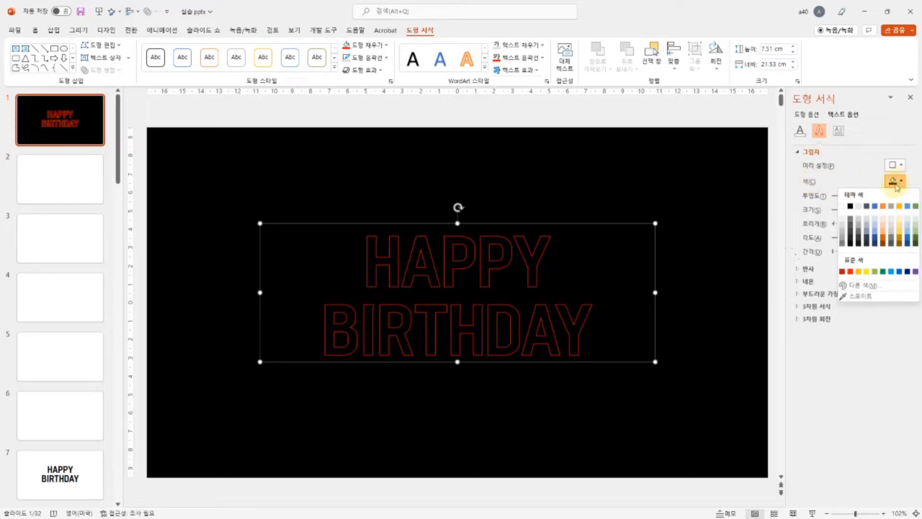
left_click(851, 272)
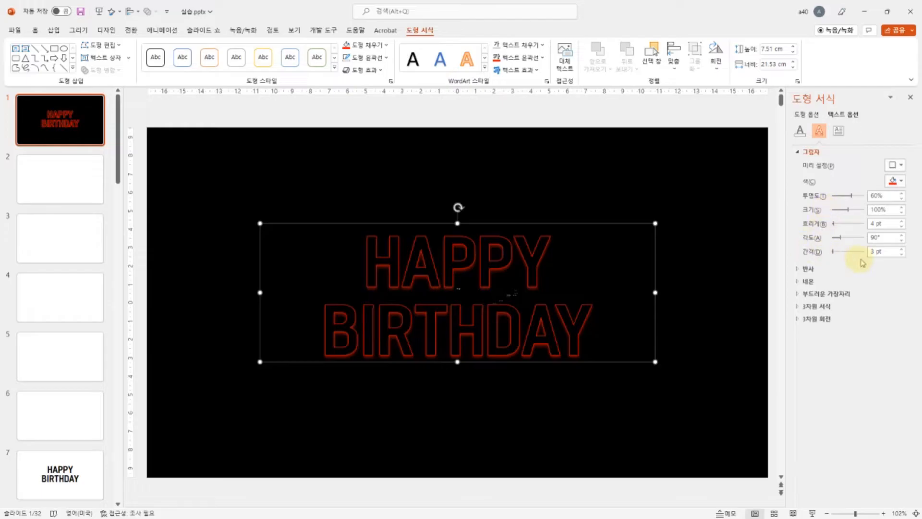
Step: Set the text shadow's distance to 0 pt, size to 181%, blur to 93 pt and transparency to 89%, and preview the slide full screen
left_click(901, 254)
left_click(901, 255)
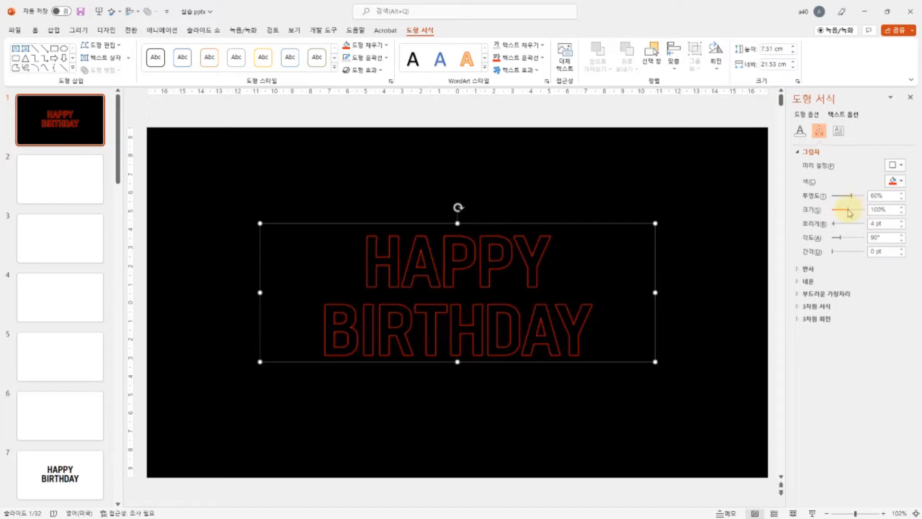
left_click_drag(848, 212, 862, 214)
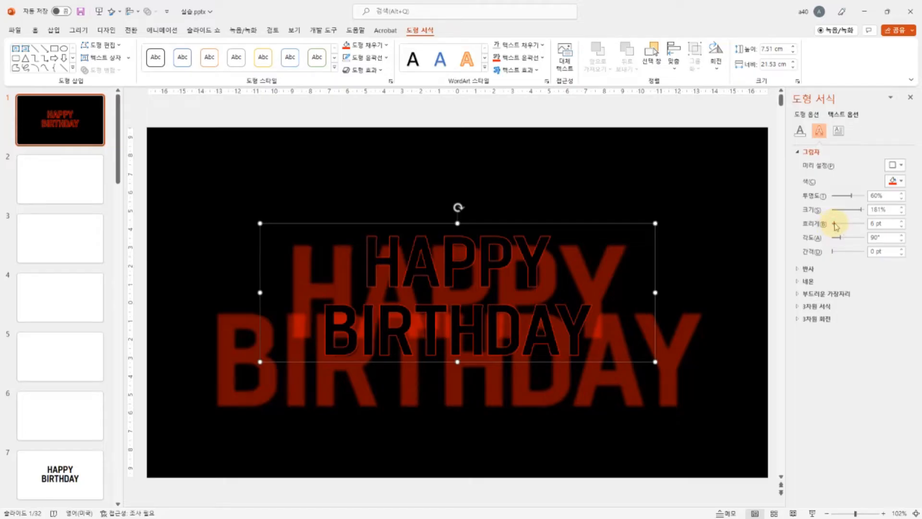
left_click_drag(838, 225, 857, 233)
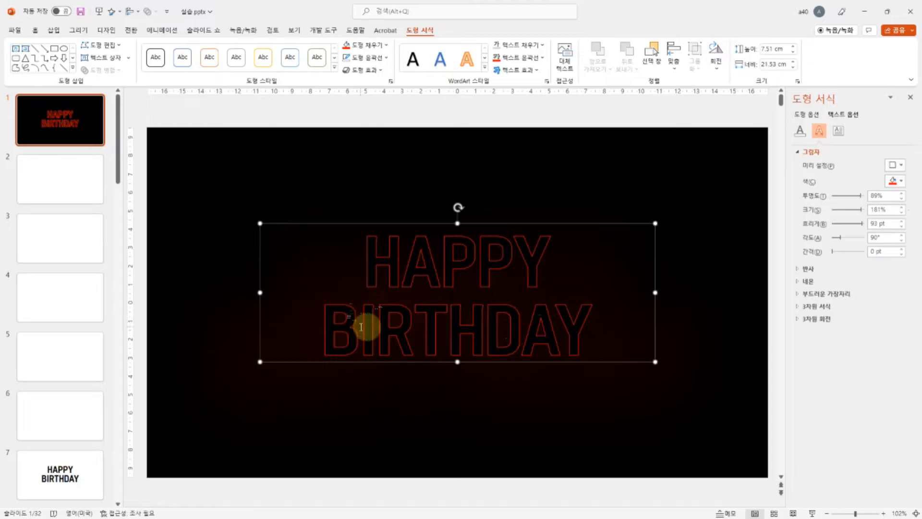
left_click(812, 513)
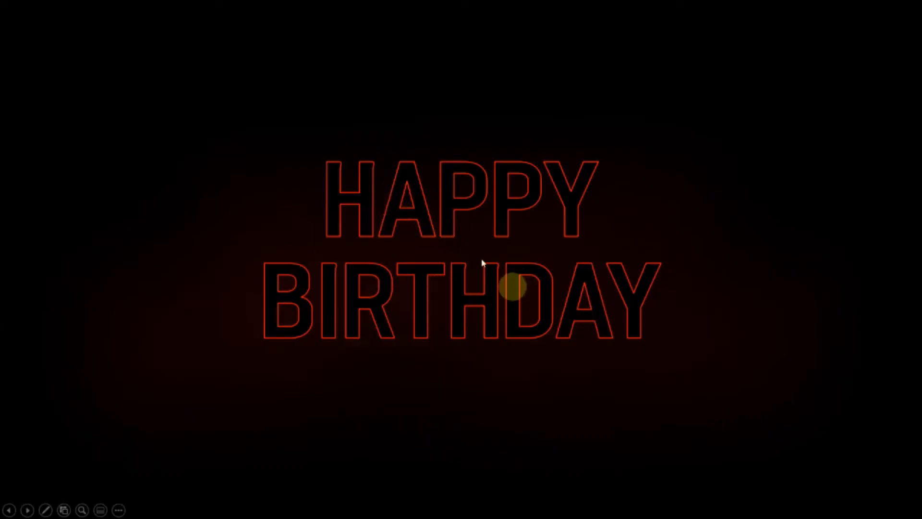
key("Escape")
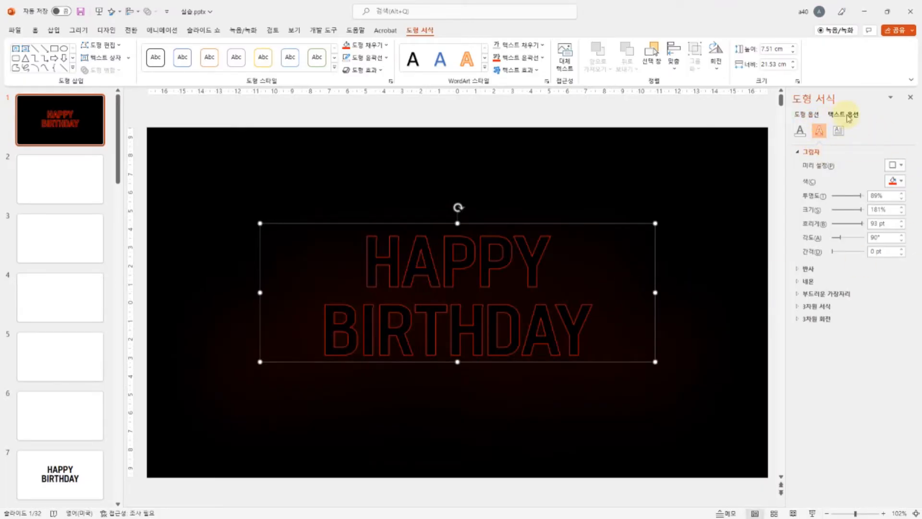
Step: Add a standard red shape shadow to the HAPPY BIRTHDAY text box and preview the slide full screen
left_click(807, 114)
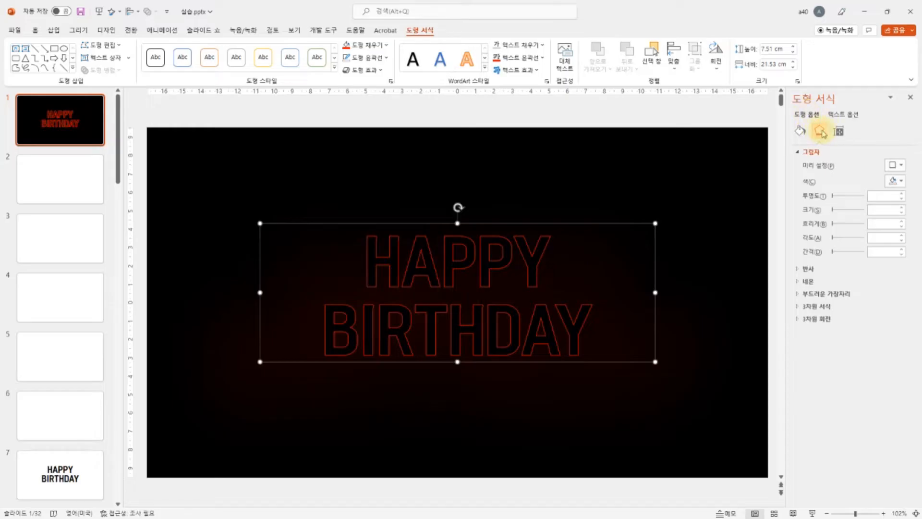
left_click(898, 183)
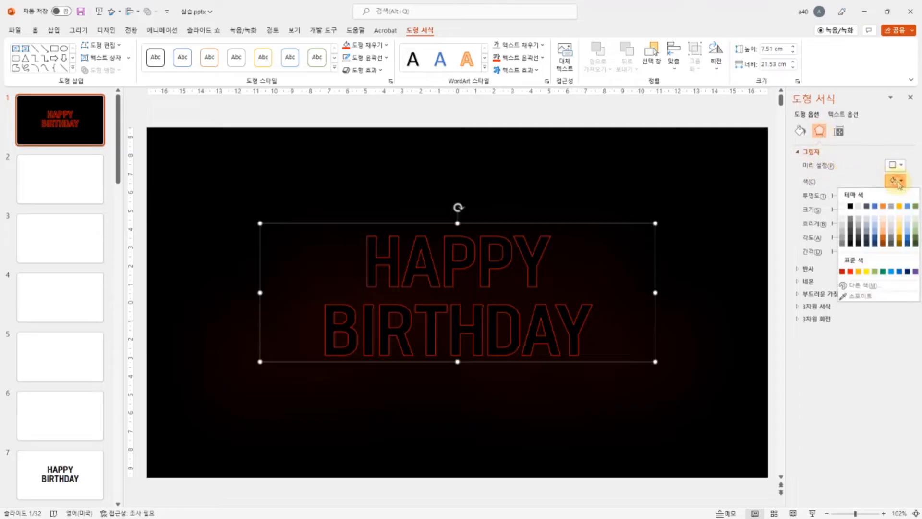
left_click(849, 272)
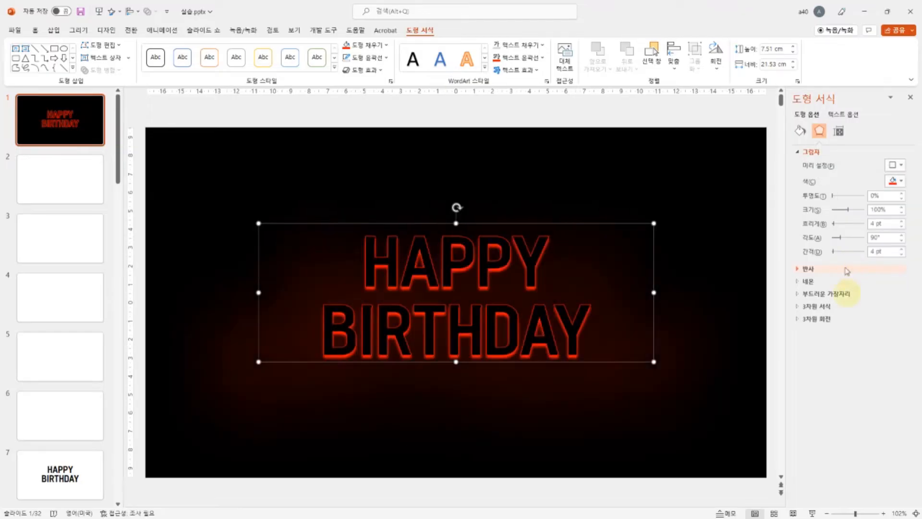
left_click(812, 513)
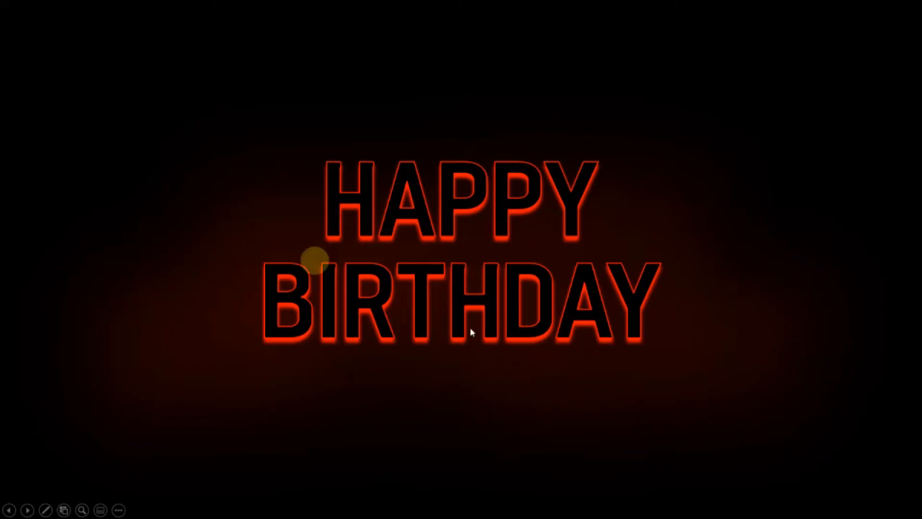
key("Escape")
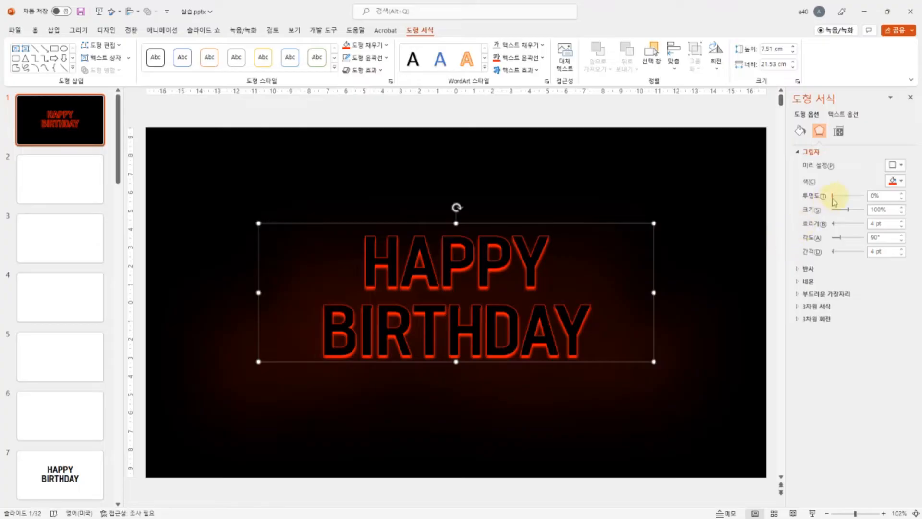
Step: Set the shape shadow's transparency to 15%, blur to 3 pt and distance to 1 pt, and preview the slide full screen
left_click_drag(833, 198, 837, 202)
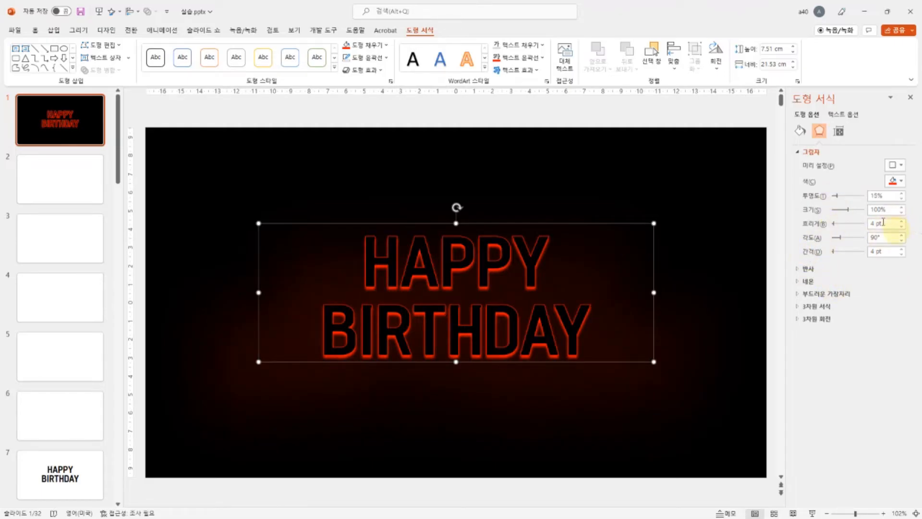
left_click(901, 226)
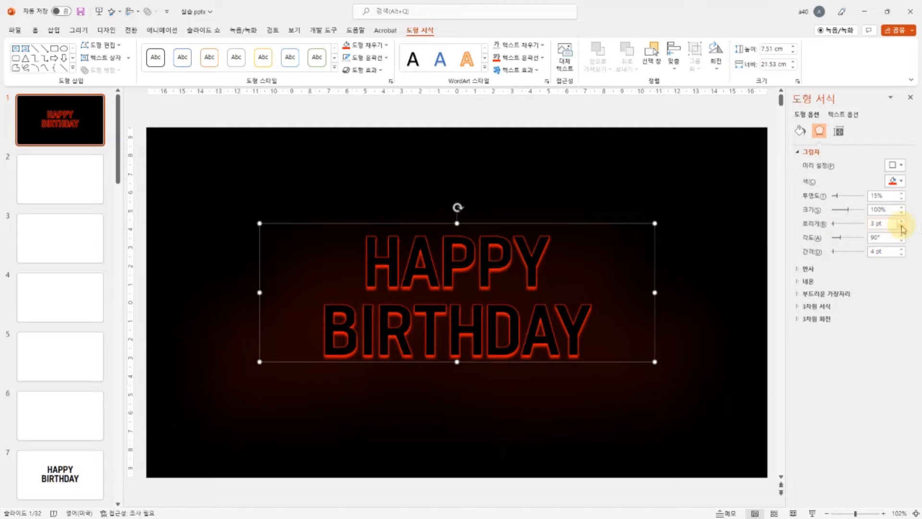
left_click(903, 222)
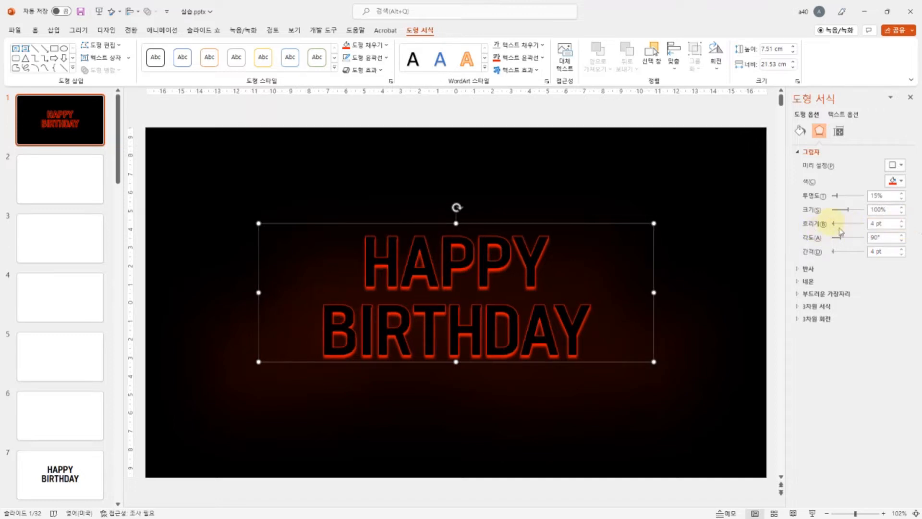
left_click(903, 227)
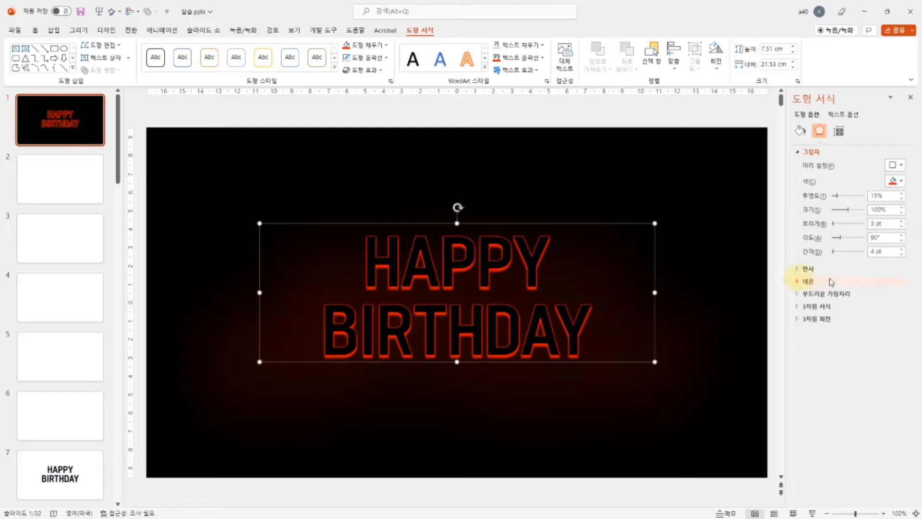
left_click(901, 255)
left_click(901, 255)
left_click(901, 255)
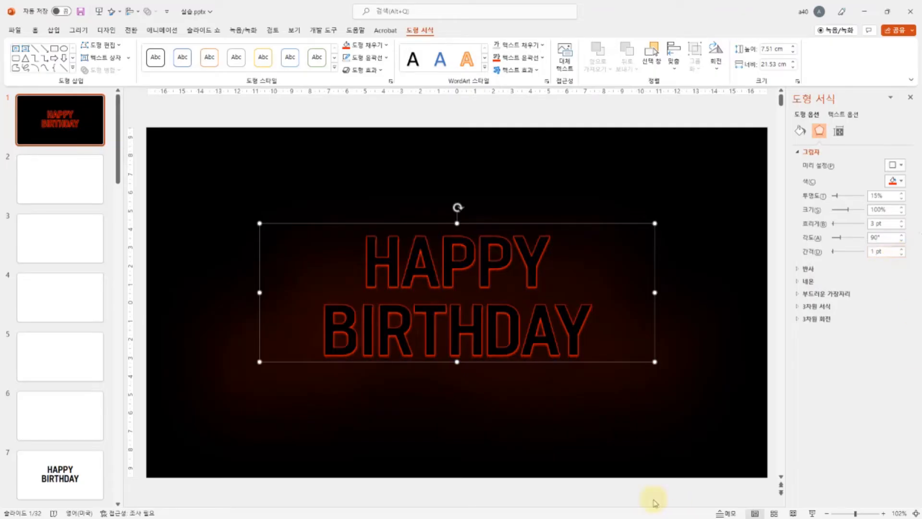
left_click(813, 513)
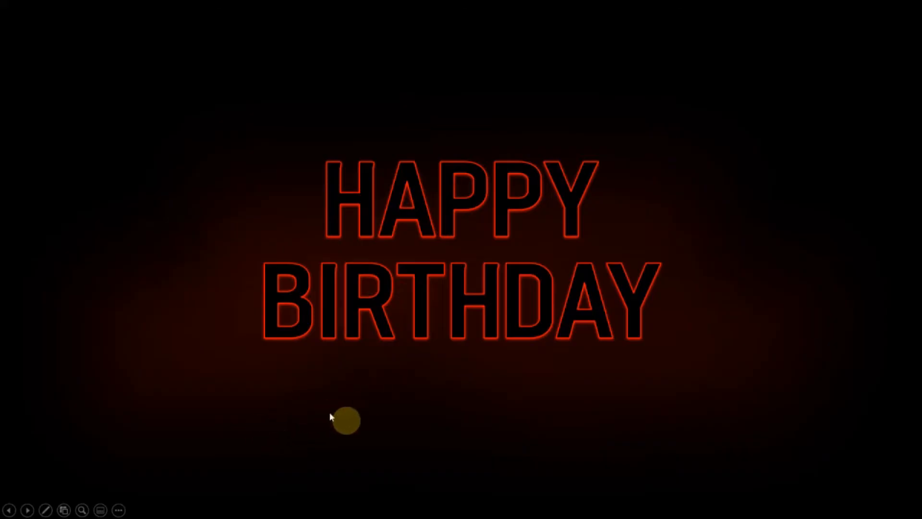
key("Escape")
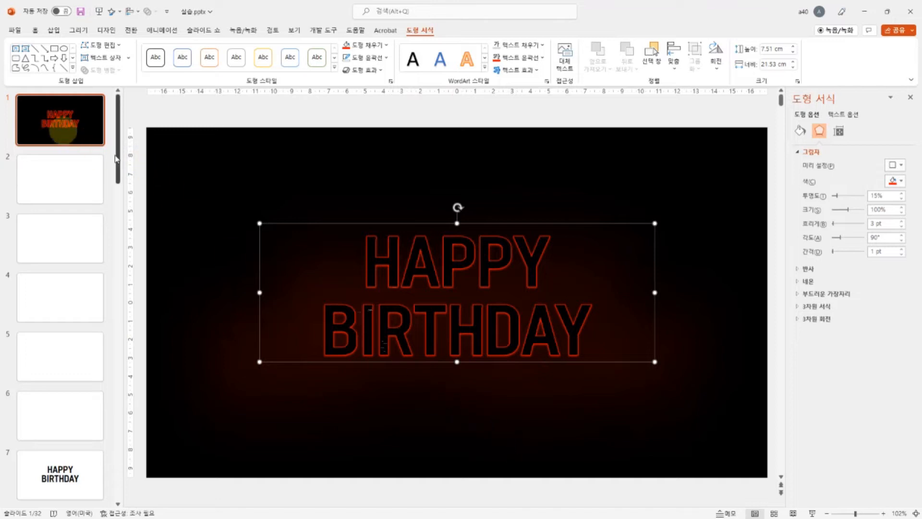
Step: Duplicate slide 1 and compare the original with the copy, leaving slide 2 selected
left_click(52, 124)
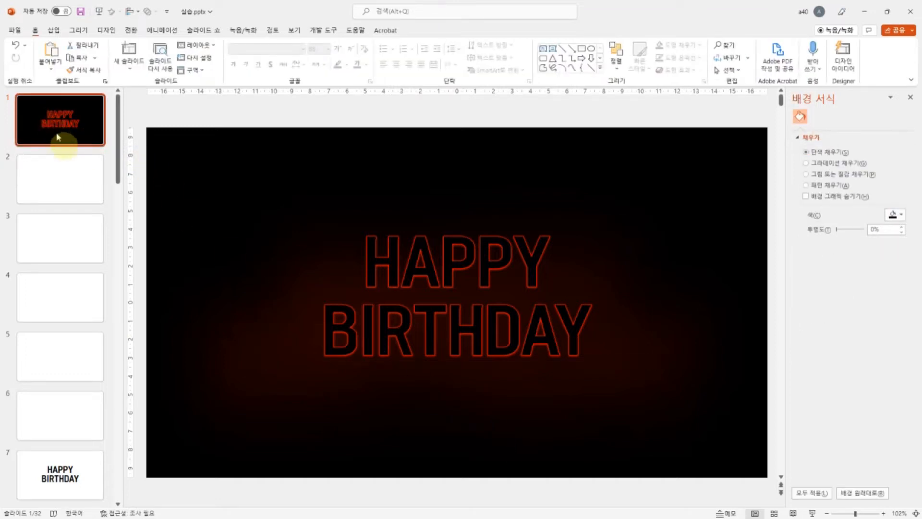
key("ctrl+d")
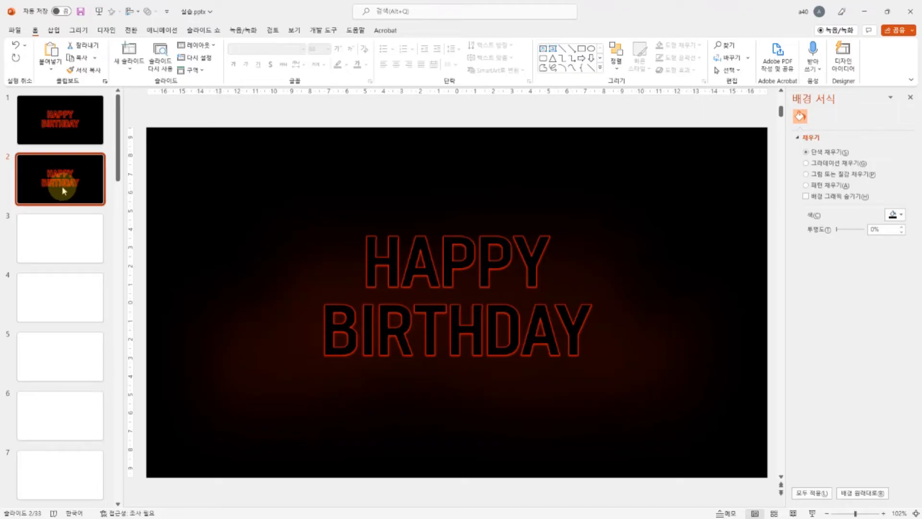
left_click(59, 115)
left_click(70, 181)
left_click(68, 127)
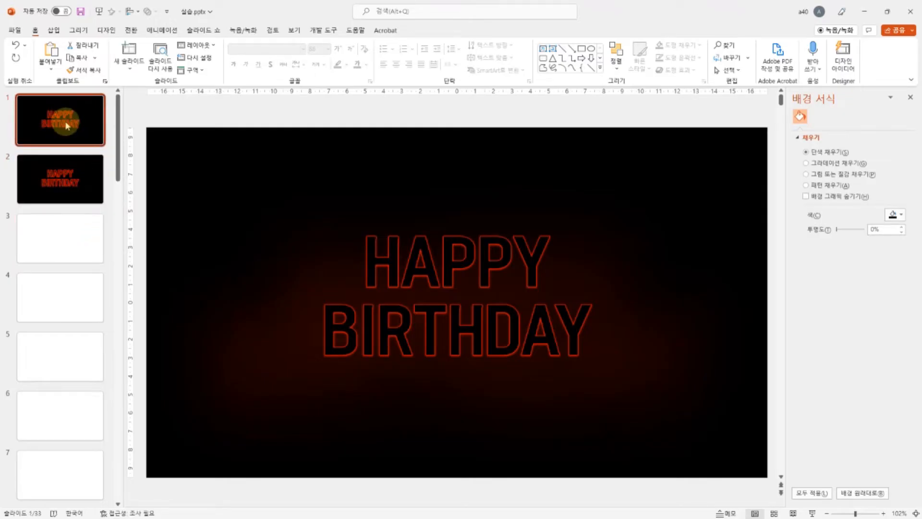
left_click(64, 182)
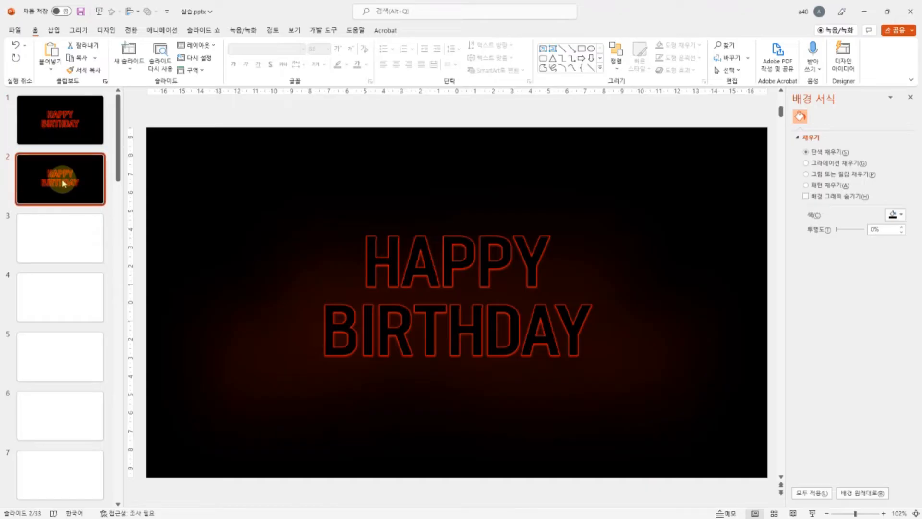
Step: Change the text outline of HAPPY BIRTHDAY on slide 1 to a dark grey theme colour
left_click(57, 194)
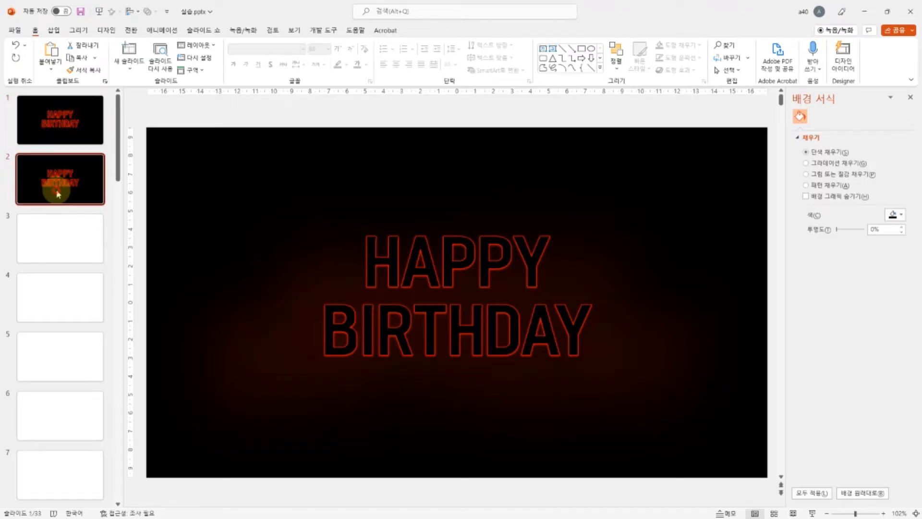
left_click(77, 119)
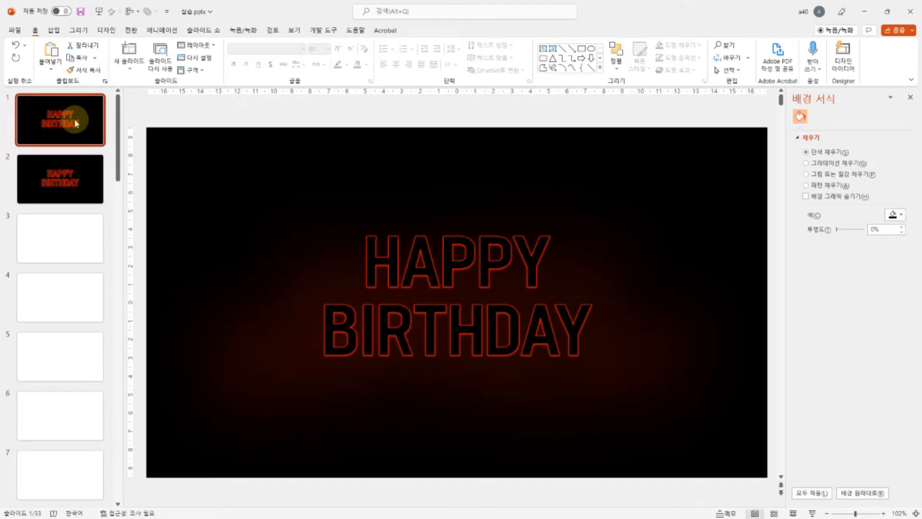
left_click(532, 274)
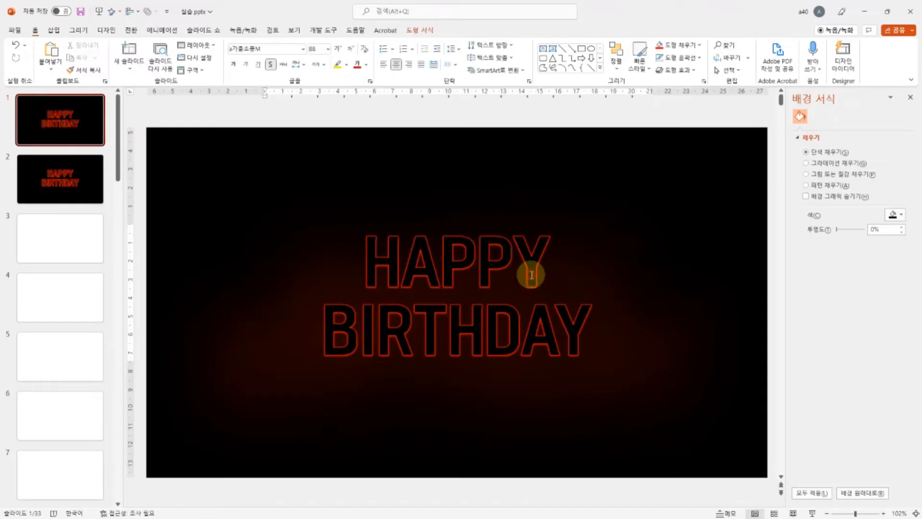
left_click(543, 223)
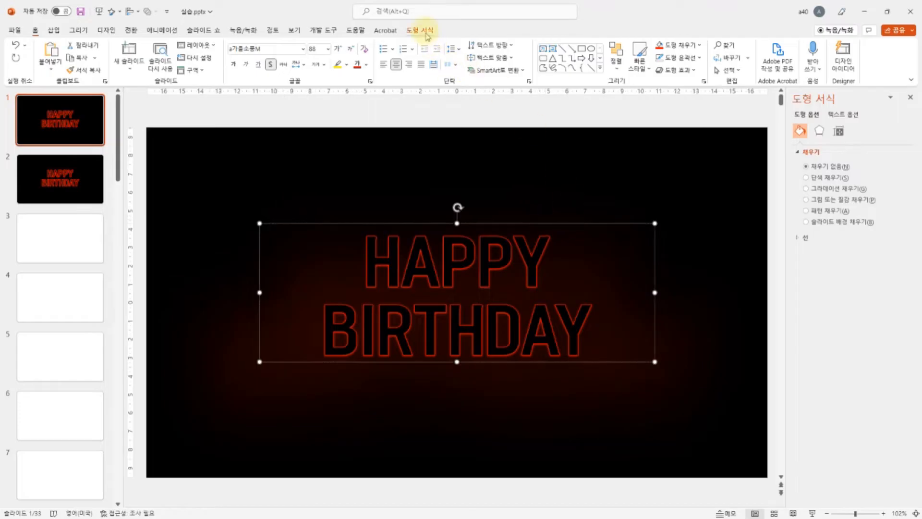
left_click(425, 30)
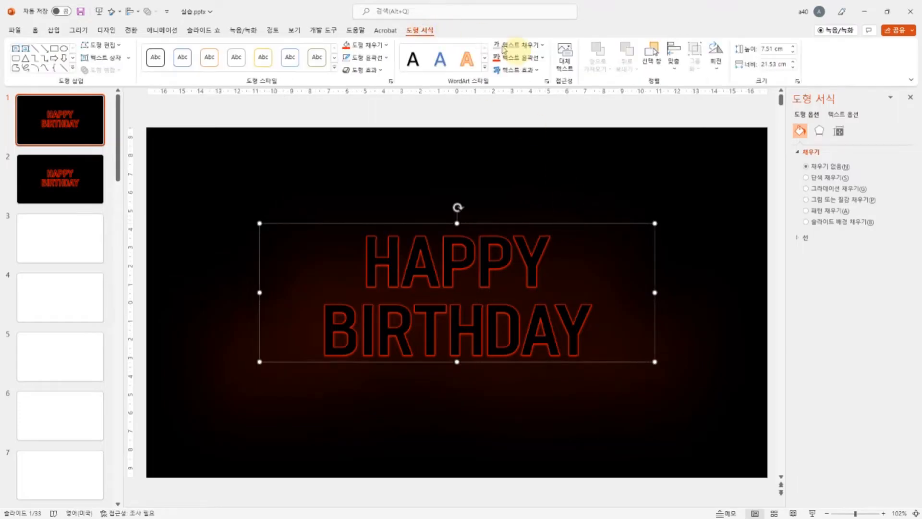
left_click(530, 58)
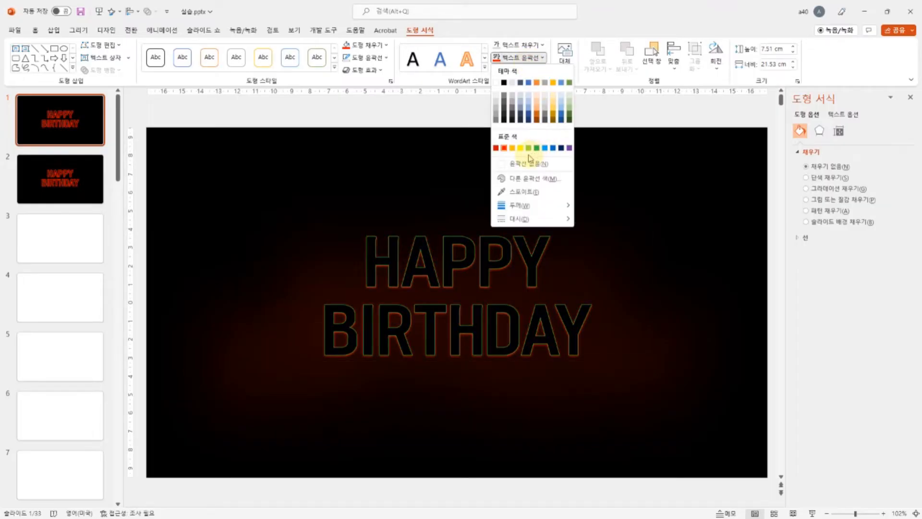
left_click(505, 105)
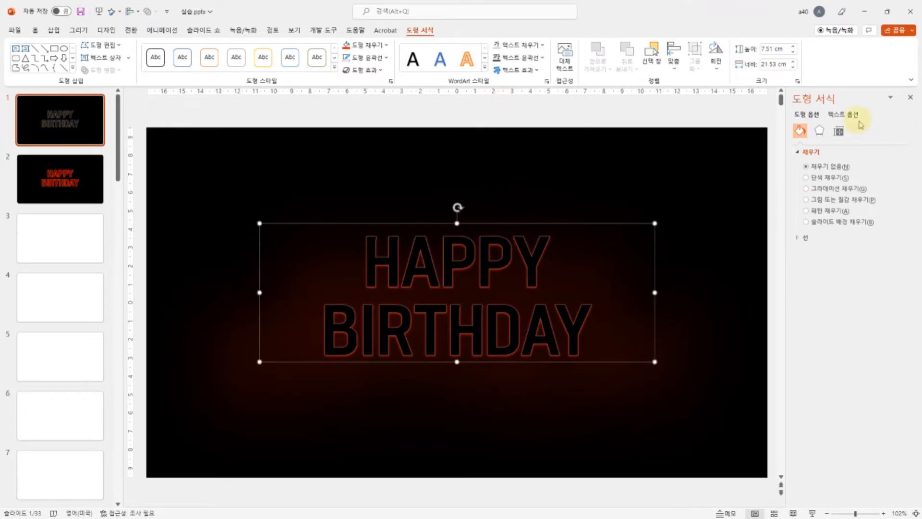
Step: Remove both the text shadow and the shape shadow from the HAPPY BIRTHDAY text box on slide 1
left_click(845, 115)
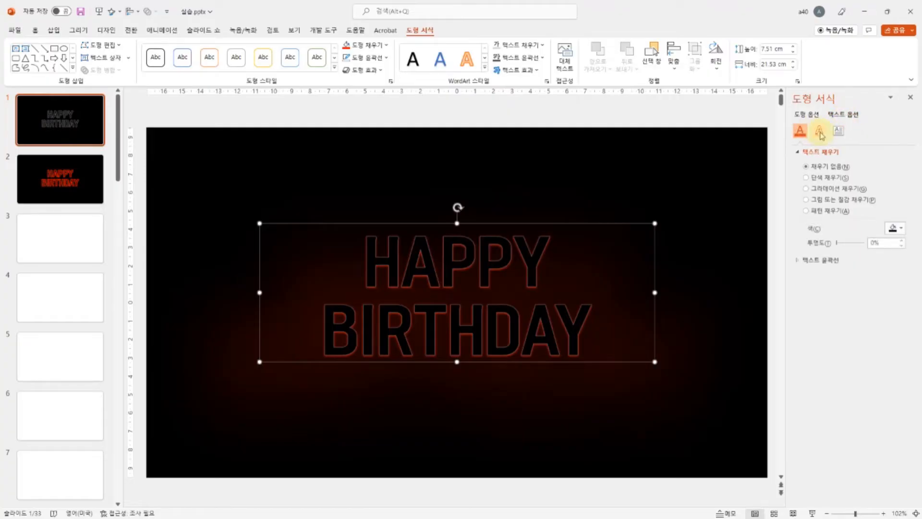
left_click(819, 131)
left_click(894, 165)
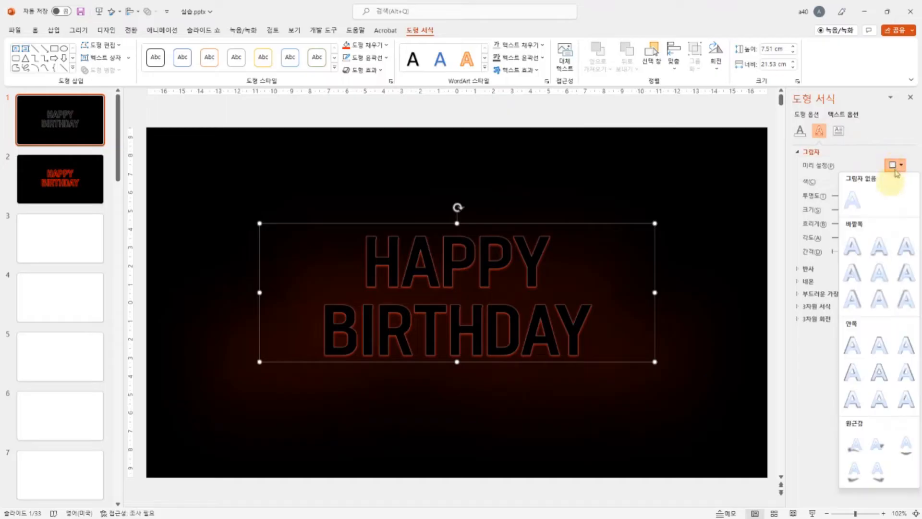
left_click(857, 210)
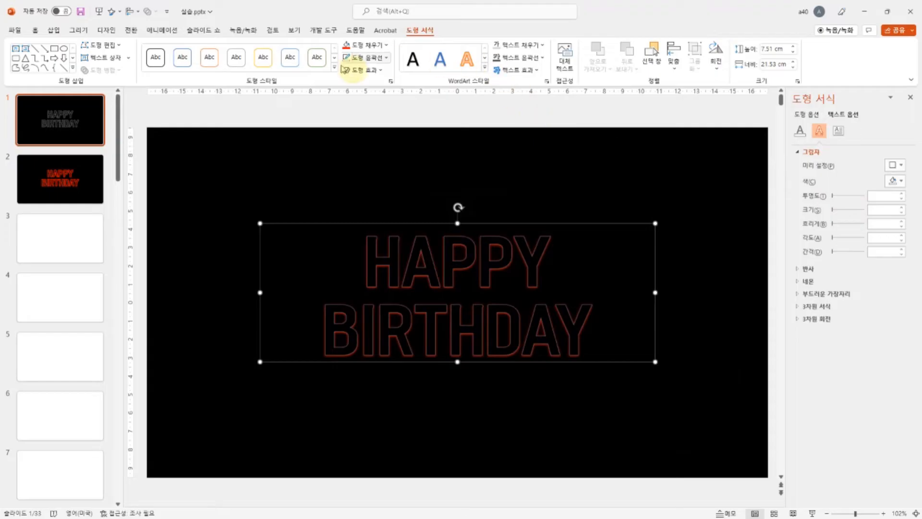
left_click(361, 71)
mouse_move(390, 118)
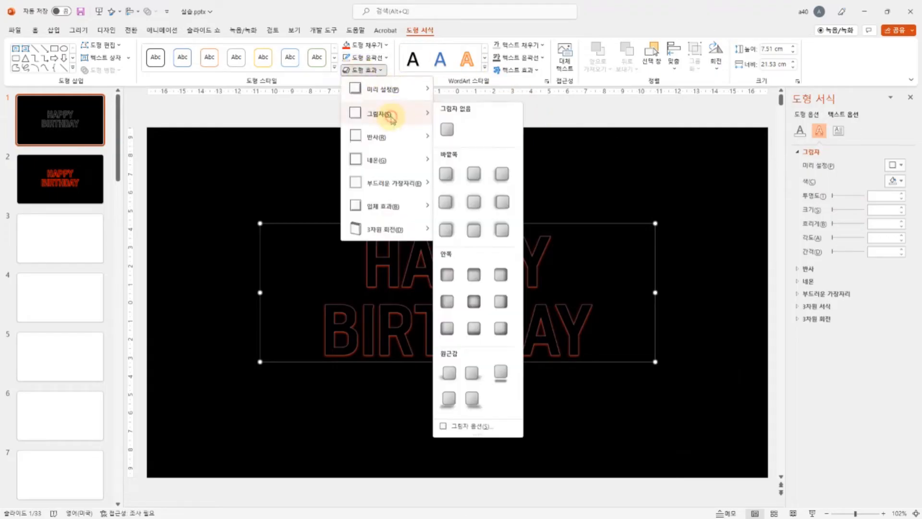
left_click(447, 129)
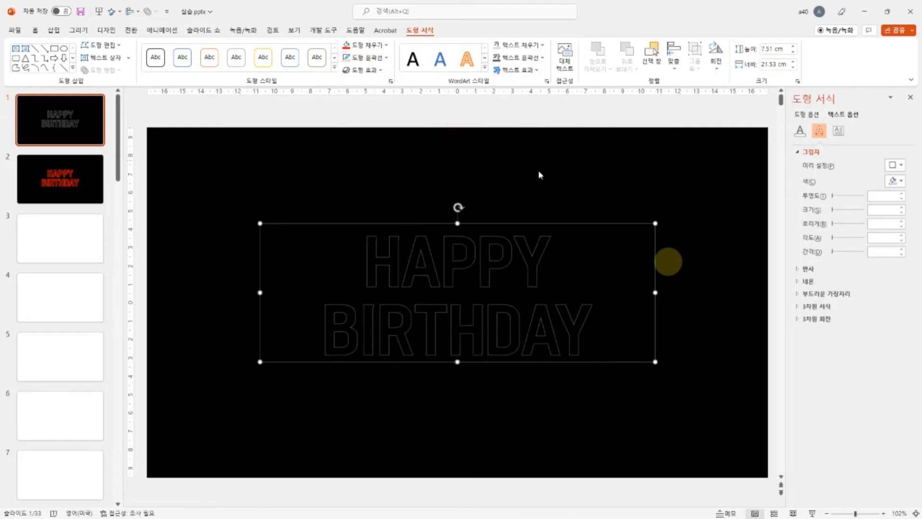
left_click(497, 444)
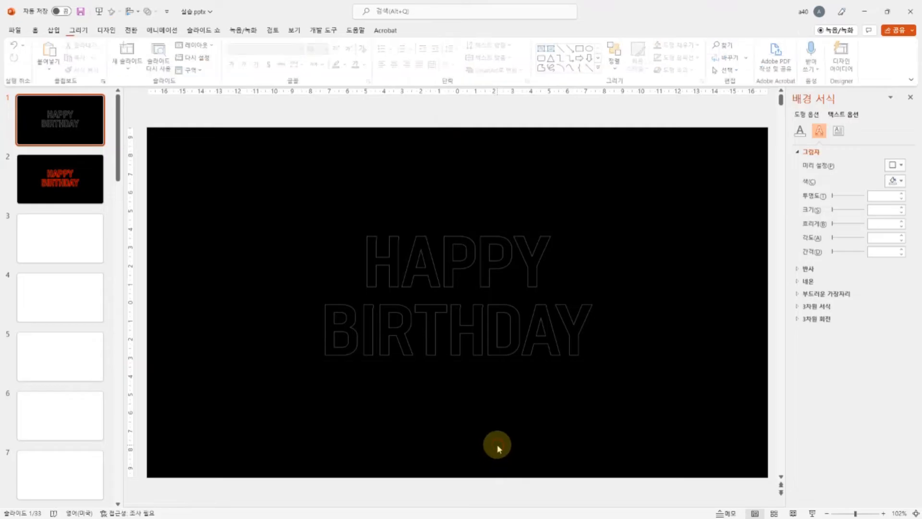
left_click(440, 271)
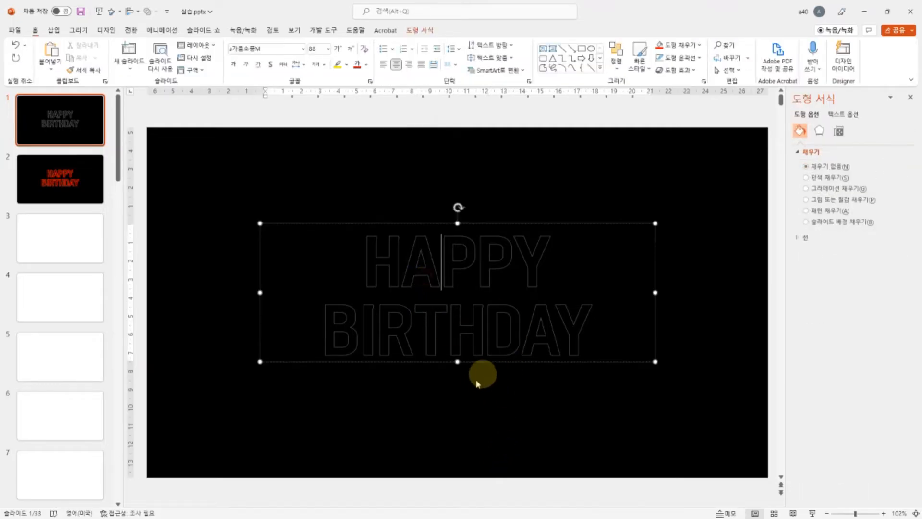
left_click(484, 364)
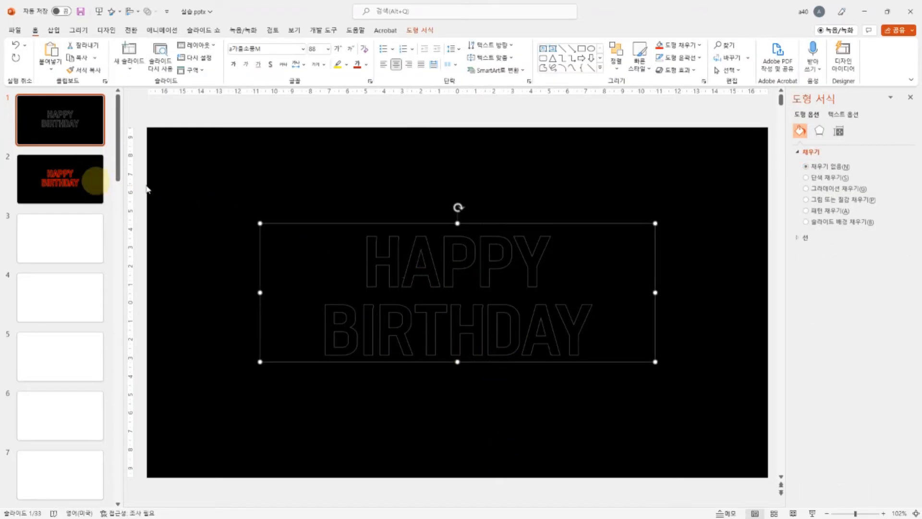
Step: Compare slides 1 and 2 and apply the Morph transition to slide 2
left_click(68, 182)
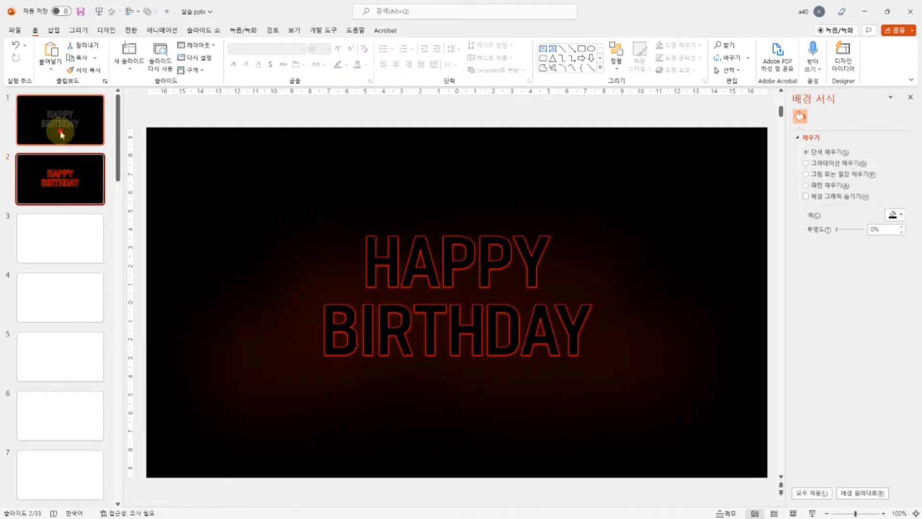
left_click(62, 128)
left_click(72, 166)
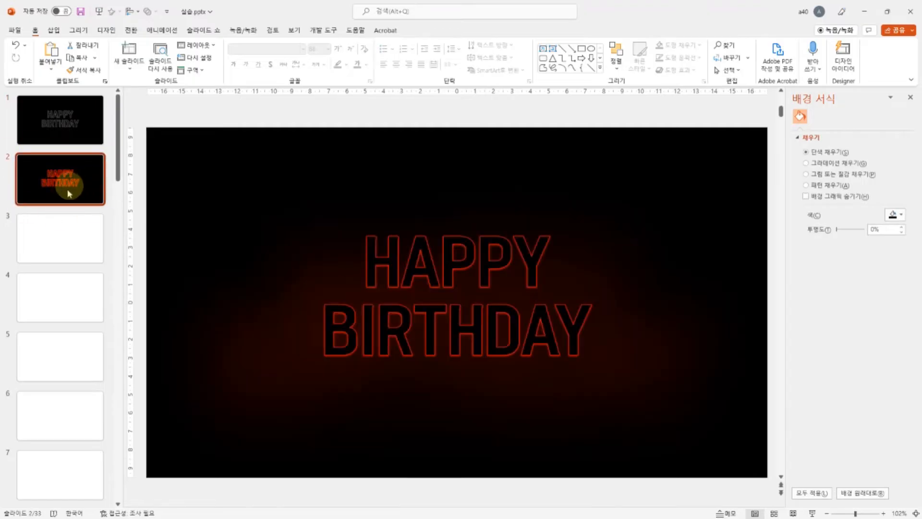
left_click(131, 30)
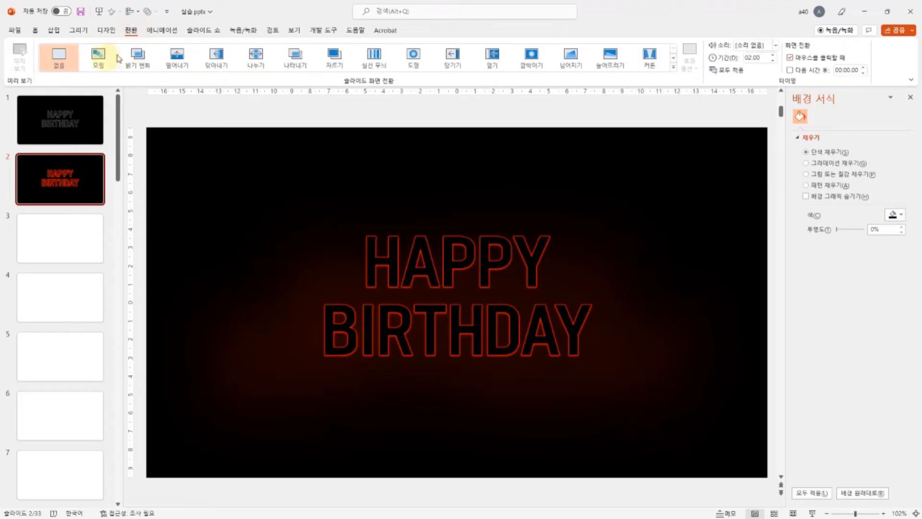
left_click(98, 57)
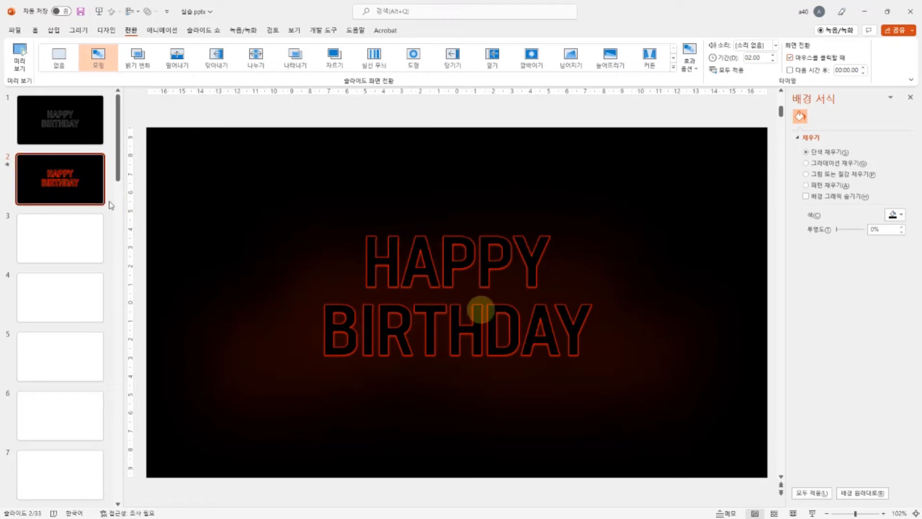
Step: Widen the HAPPY BIRTHDAY text box on slide 2 symmetrically about its centre to about 25 cm
left_click(484, 329)
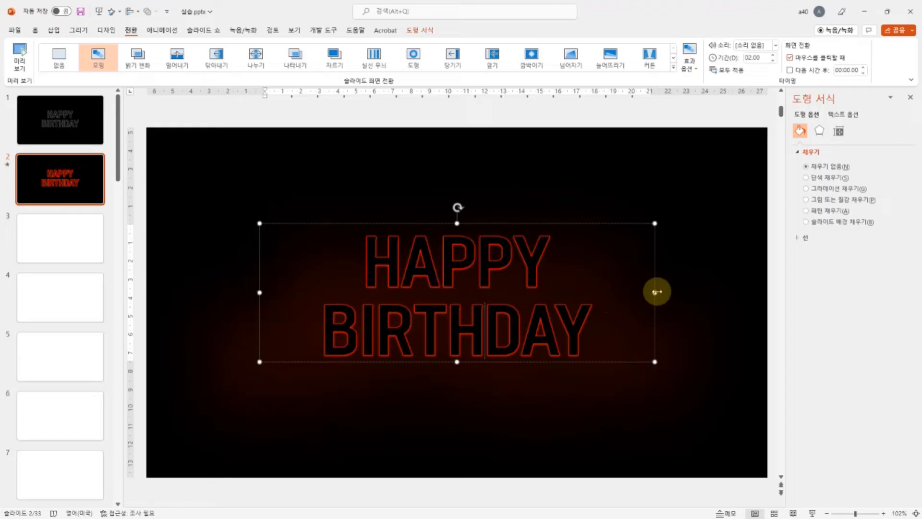
left_click(62, 118)
left_click(59, 176)
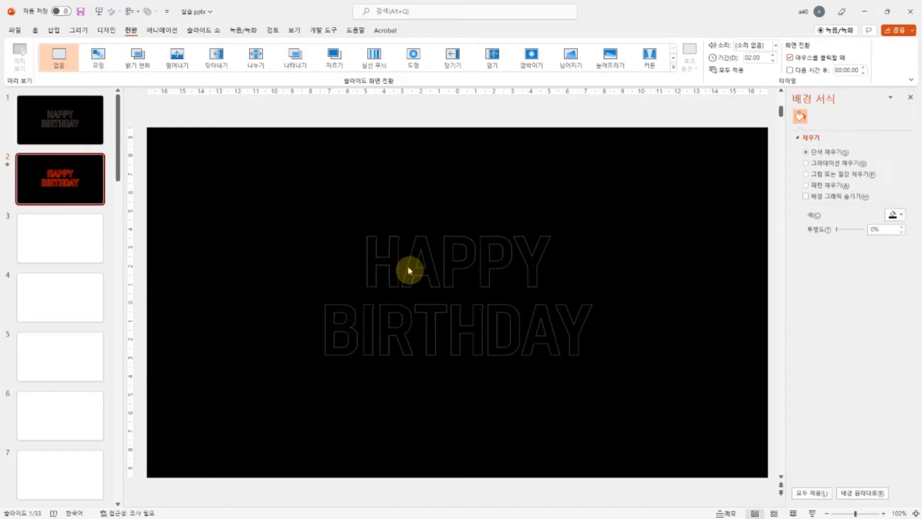
left_click(441, 267)
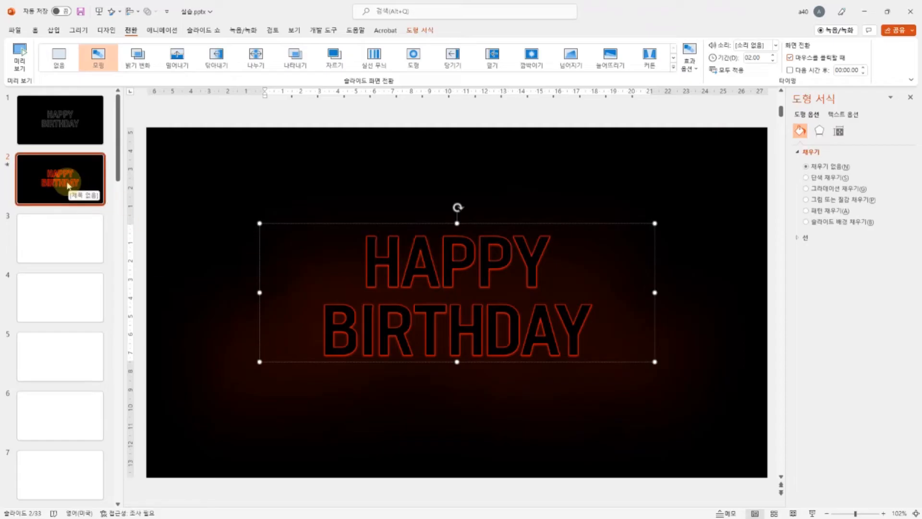
left_click(66, 183)
left_click(485, 312)
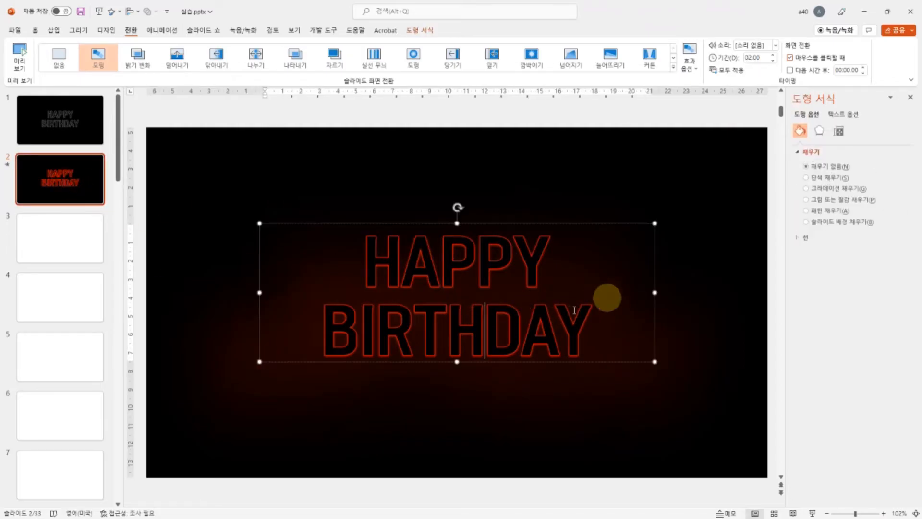
left_click_drag(654, 291, 686, 290)
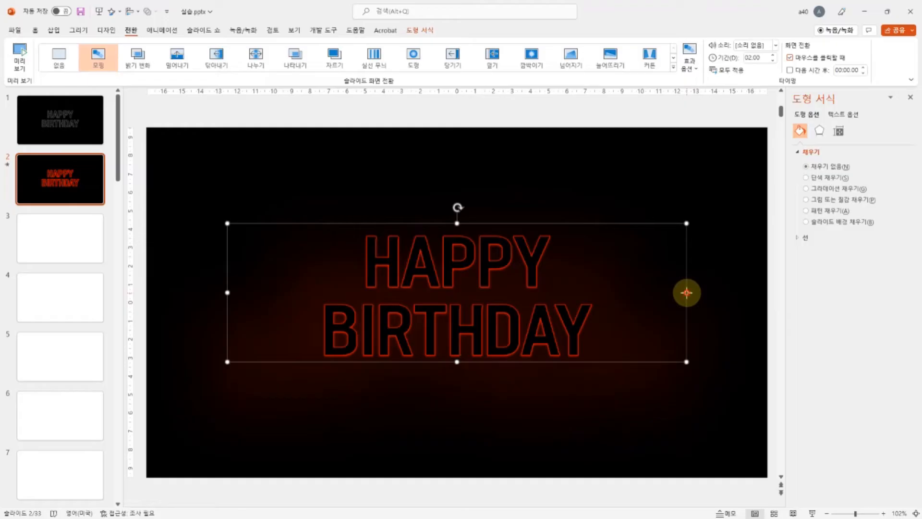
mouse_move(686, 292)
left_mouse_down()
mouse_move(694, 295)
mouse_move(663, 297)
mouse_move(686, 296)
left_mouse_up()
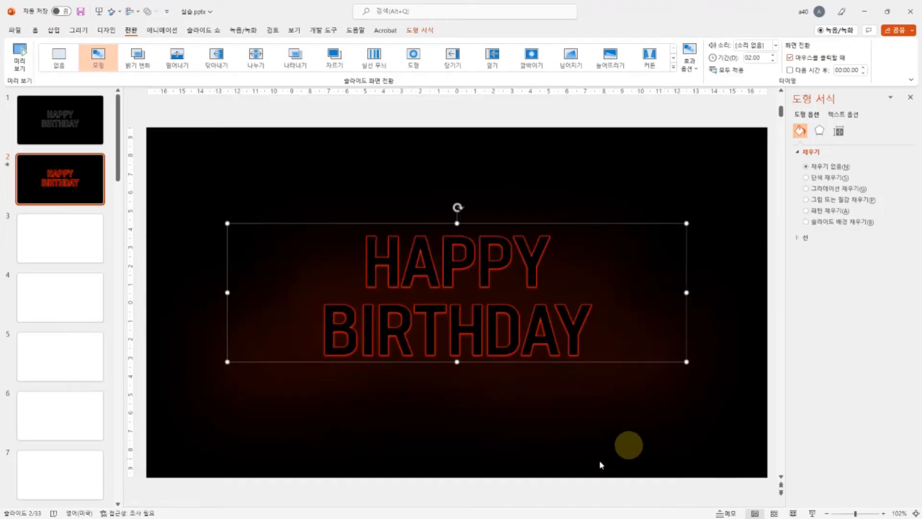
Step: Deselect the text box and preview slide 2's Morph transition in the editing view
left_click(233, 199)
left_click(19, 56)
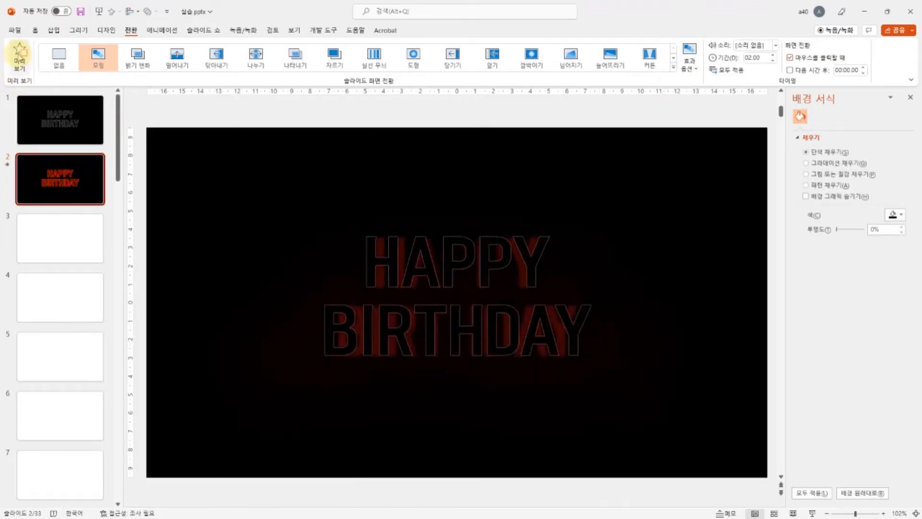
left_click(19, 54)
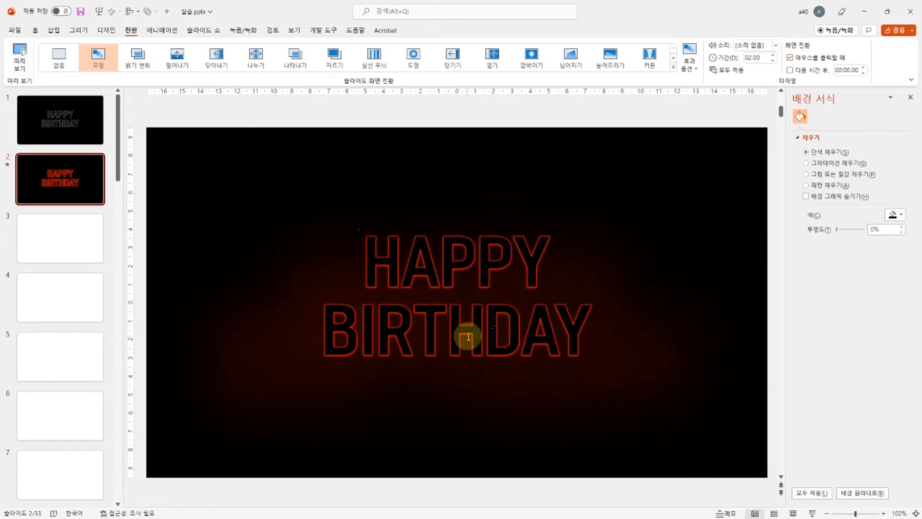
Step: Run the slide show from slide 1 to watch the change to slide 2 full screen, and exit the show
left_click(67, 126)
left_click(812, 512)
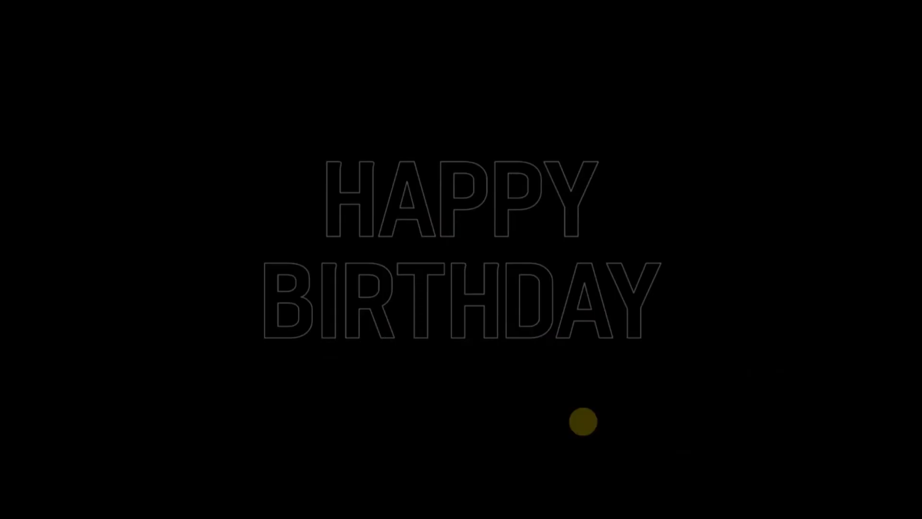
left_click(485, 409)
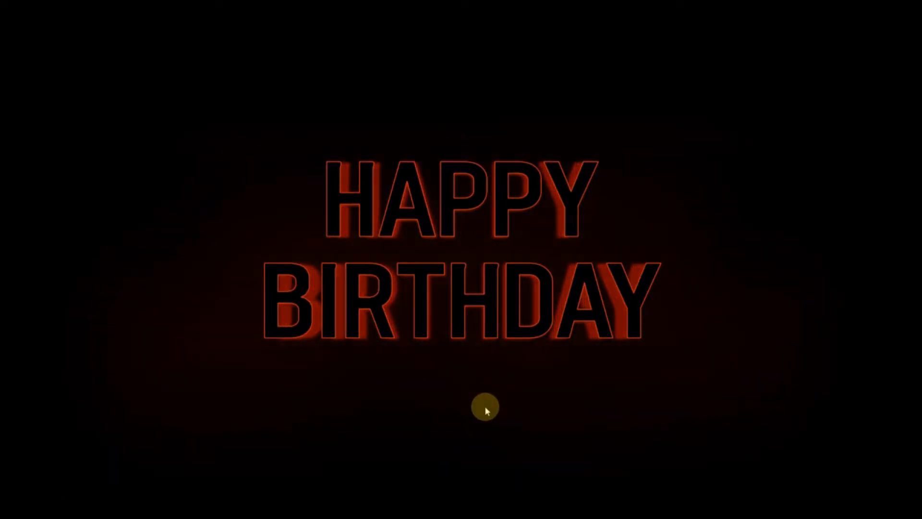
left_click(485, 406)
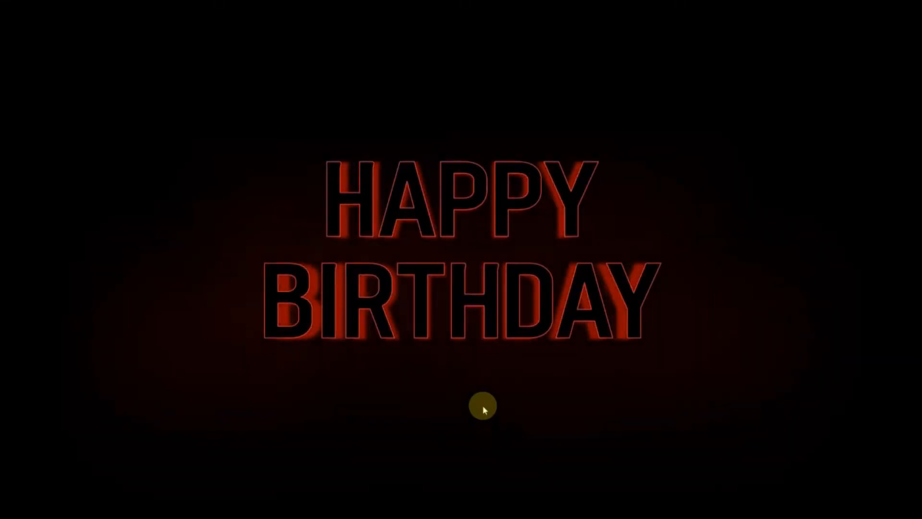
key("Escape")
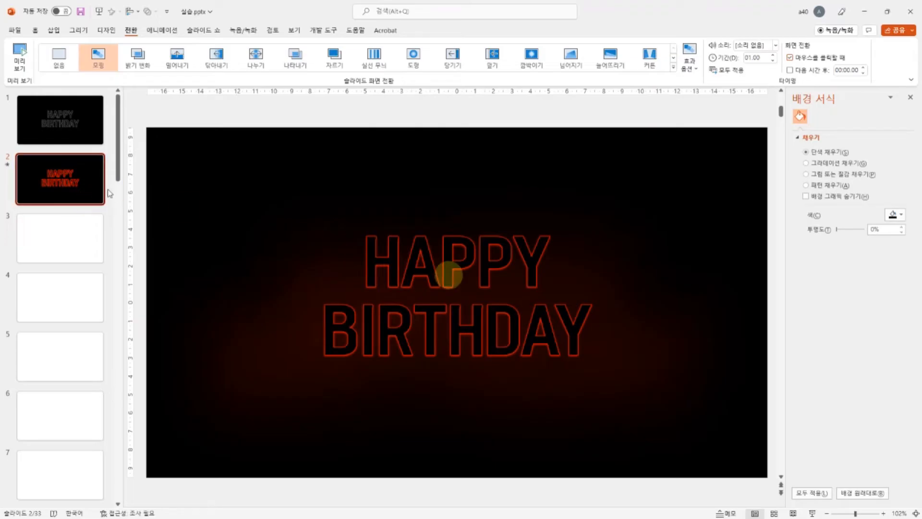
Step: Narrow slide 2's HAPPY BIRTHDAY text box symmetrically to about 23 cm and play the slide show from slide 1
left_click(453, 278)
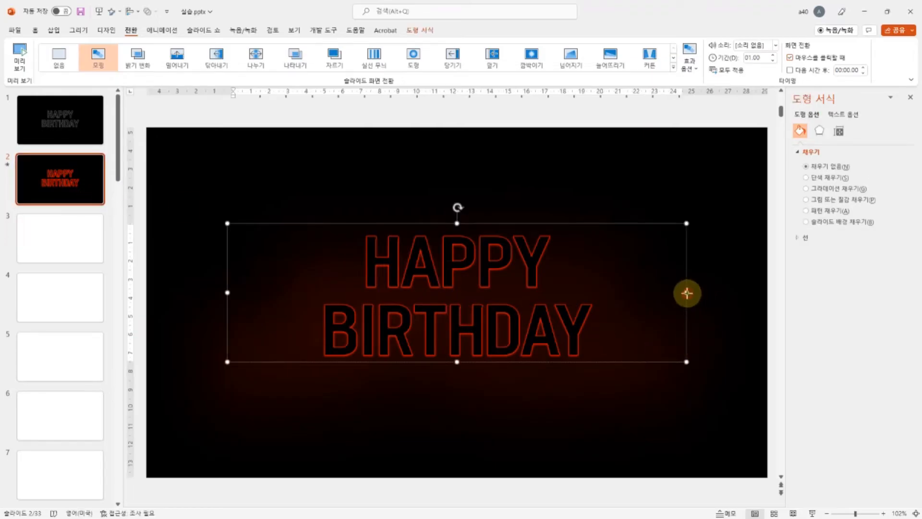
left_click_drag(687, 293, 667, 293)
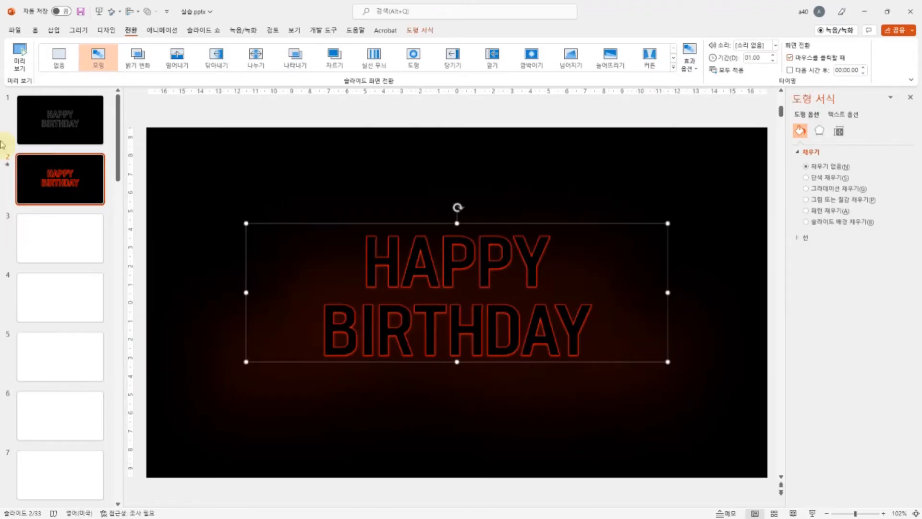
left_click(57, 125)
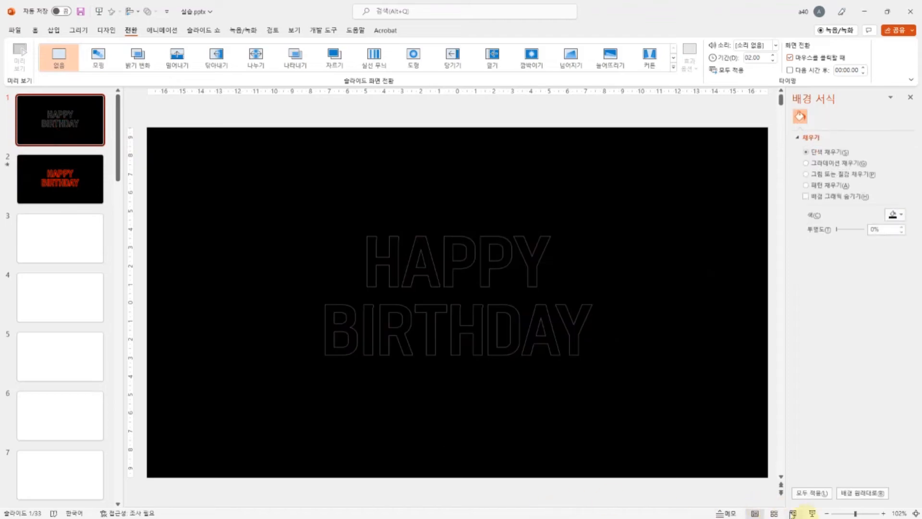
left_click(811, 514)
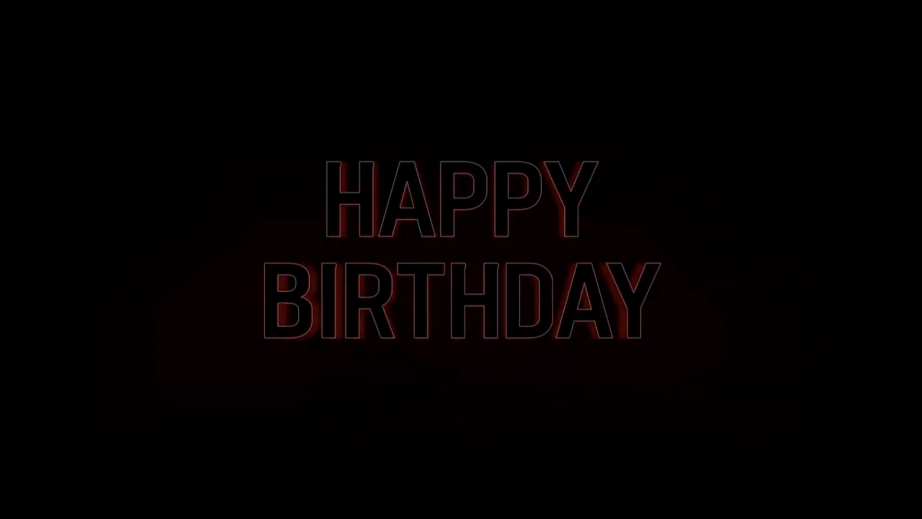
Step: Exit the slide show and draw a rounded rectangle about 3.9 by 1.47 cm below slide 1's HAPPY BIRTHDAY text, labelled "on"
key("Escape")
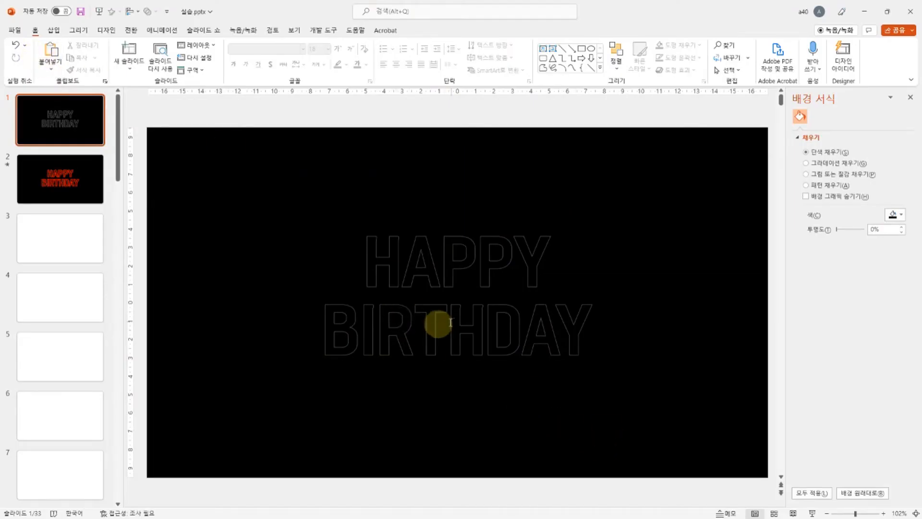
left_click(436, 324)
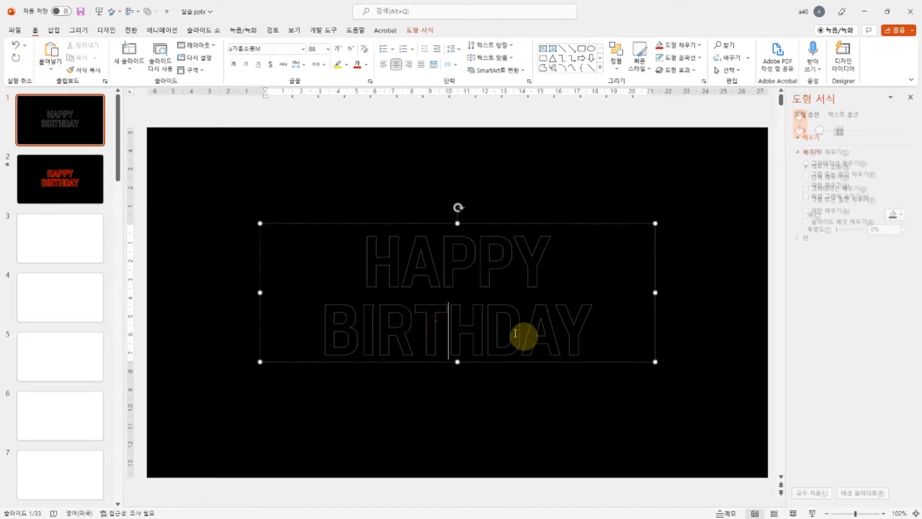
left_click(515, 363)
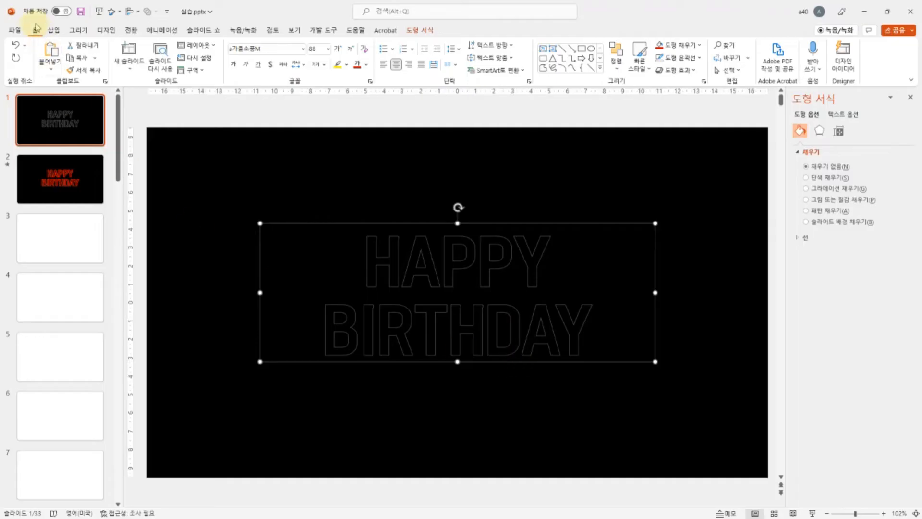
left_click(601, 68)
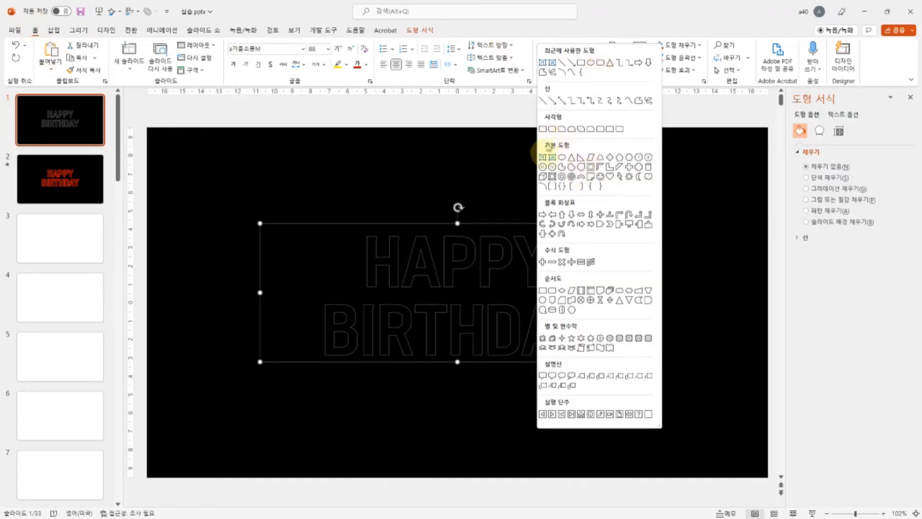
left_click(553, 129)
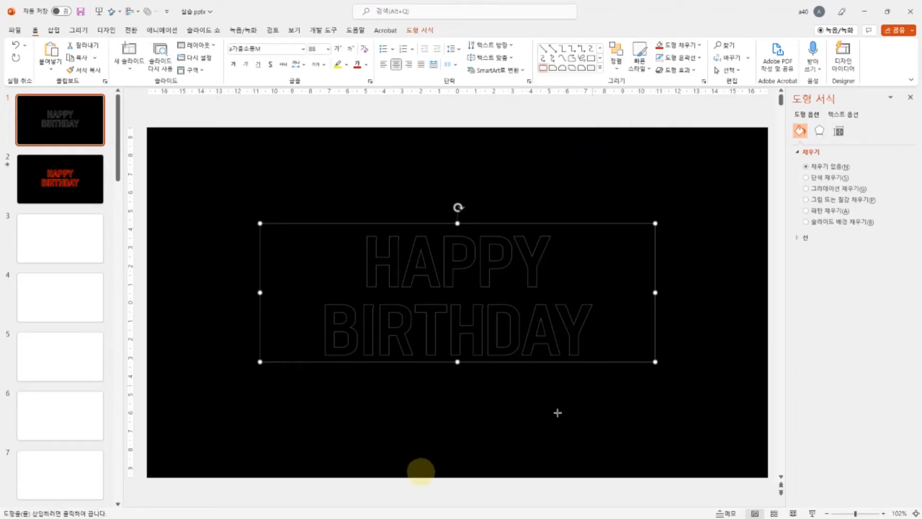
left_click_drag(380, 382, 452, 409)
left_click_drag(383, 383, 451, 421)
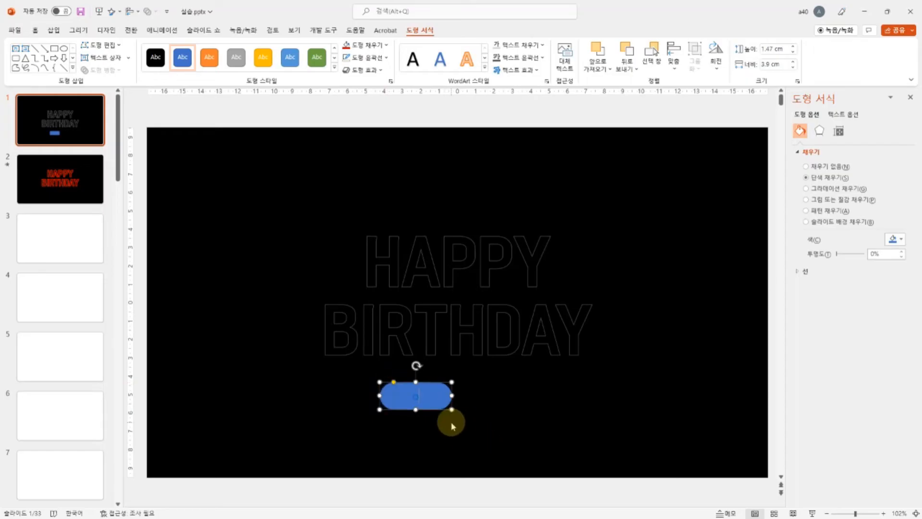
type("on")
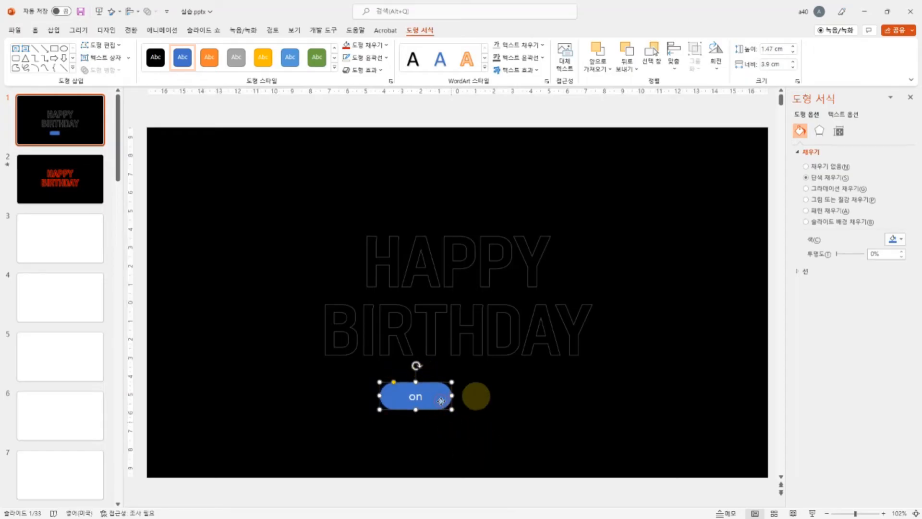
Step: Duplicate the "on" button horizontally to its right and change the copy's label to "off"
left_click_drag(440, 400, 524, 400)
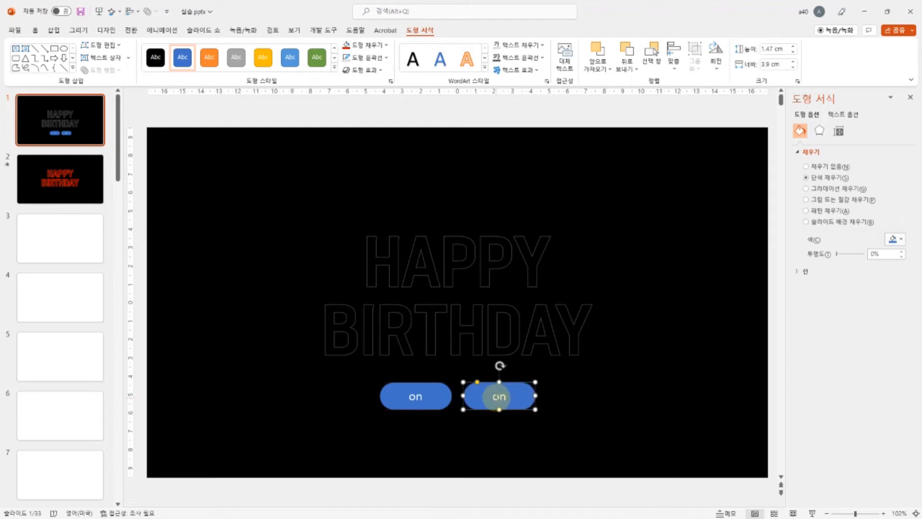
left_click(499, 396)
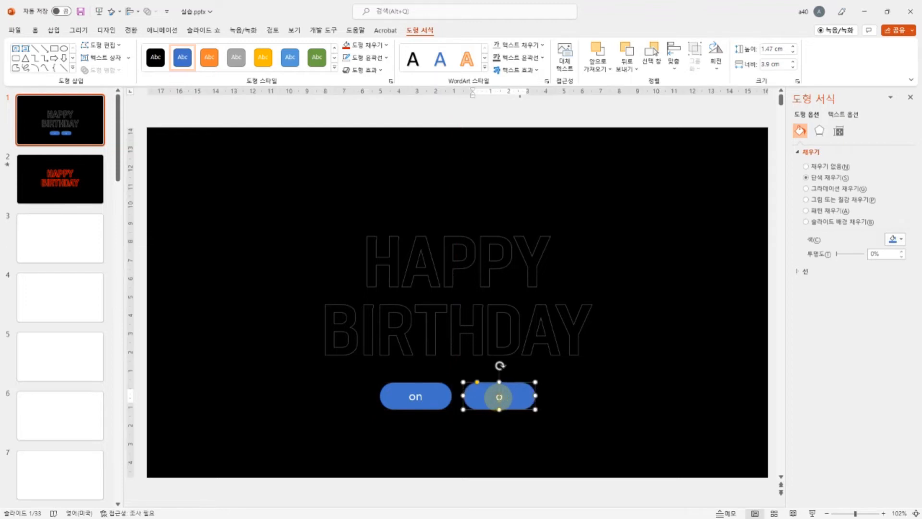
type("ff")
Step: Fill the "on" button with red and the "off" button with grey
left_click(438, 404)
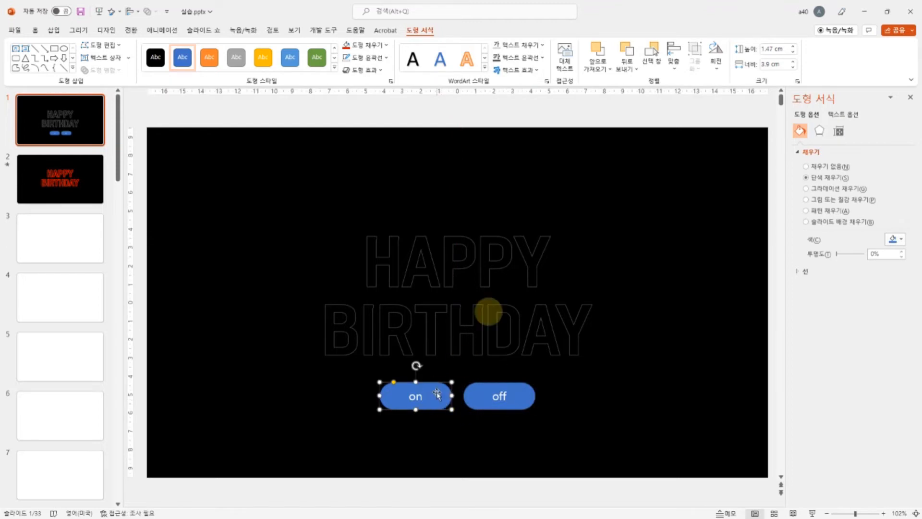
left_click(374, 48)
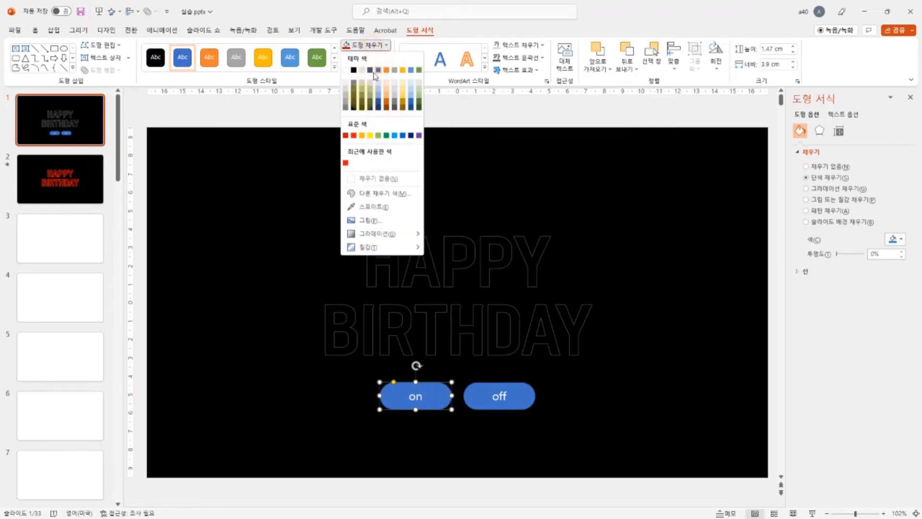
left_click(354, 136)
left_click(525, 391)
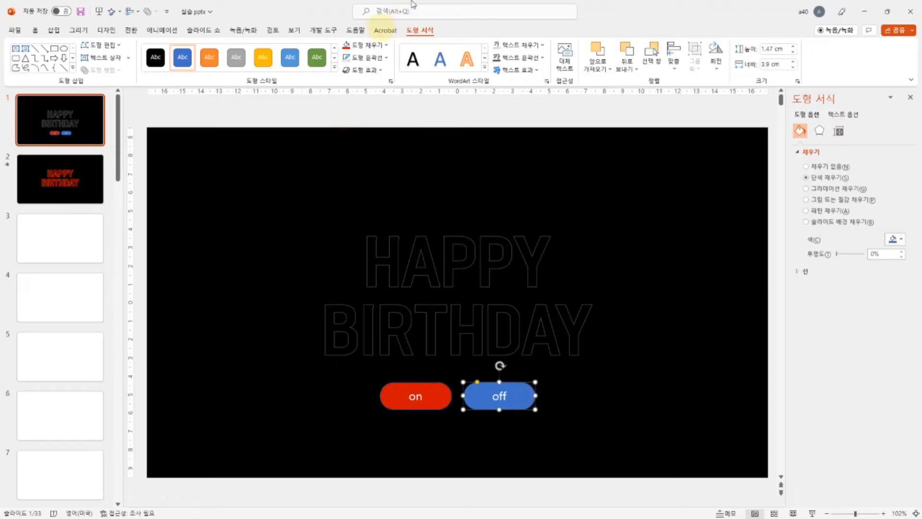
left_click(367, 48)
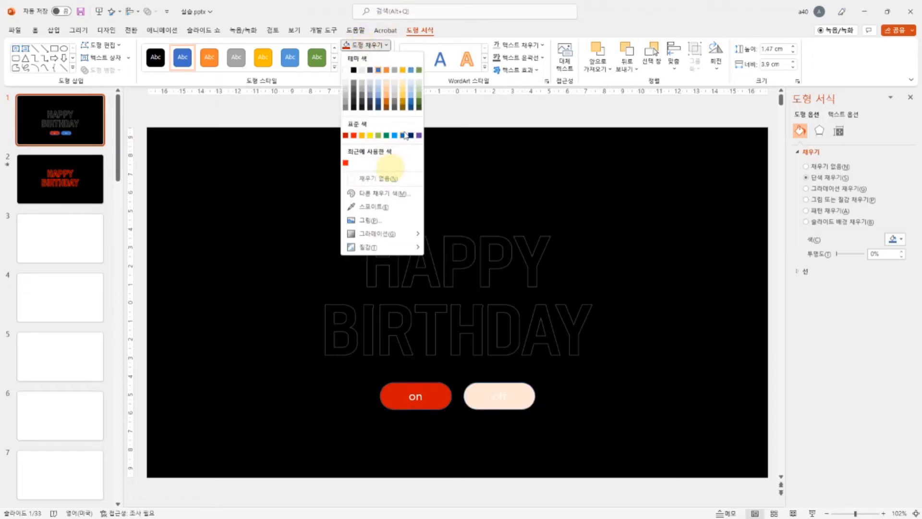
left_click(355, 94)
Step: Remove the outlines of the on and off buttons together and apply the preset shape effect 기본 설정 6 to both
left_click(435, 395, "shift")
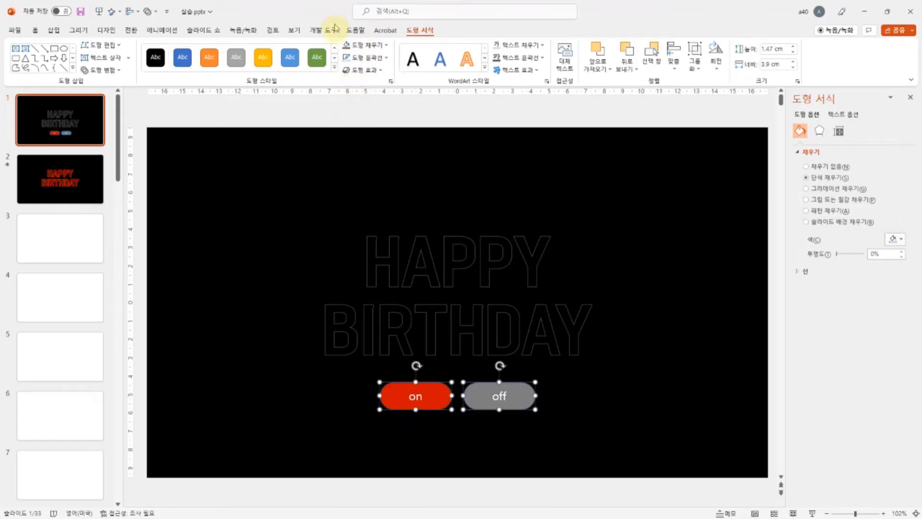
left_click(369, 58)
left_click(374, 189)
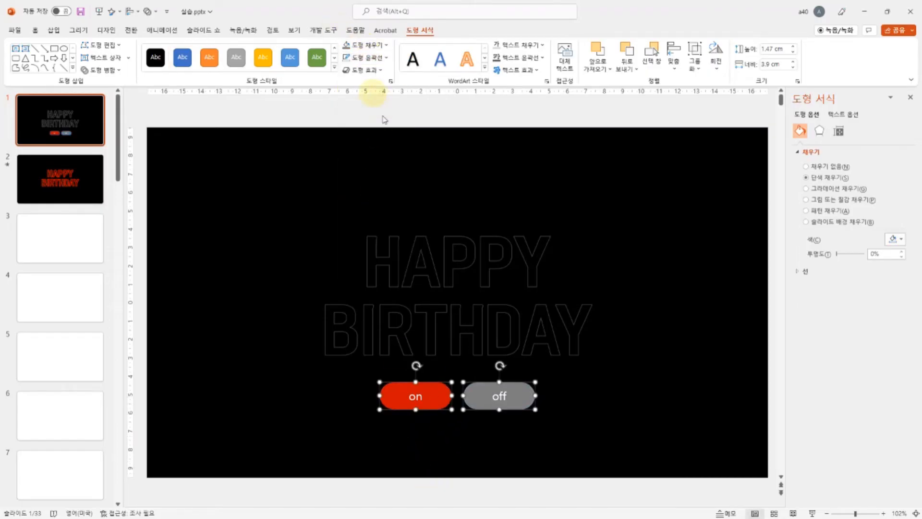
left_click(366, 72)
mouse_move(397, 88)
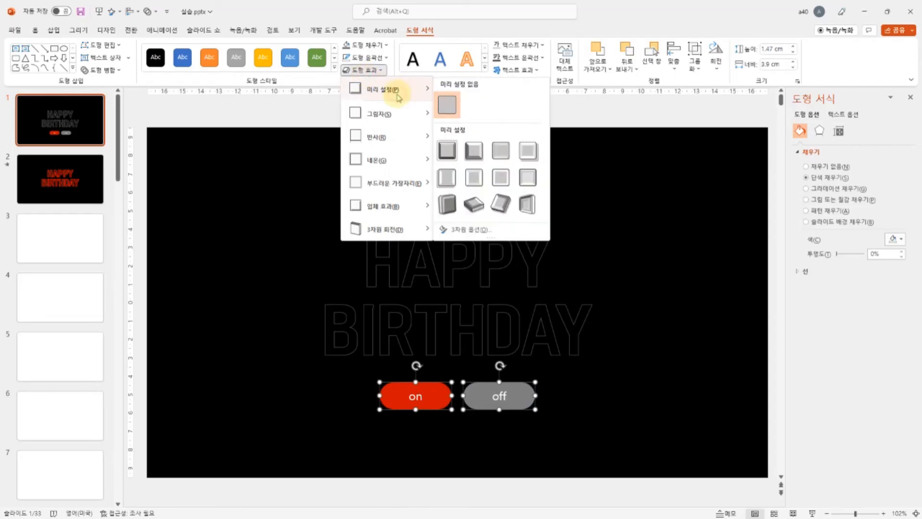
left_click(470, 181)
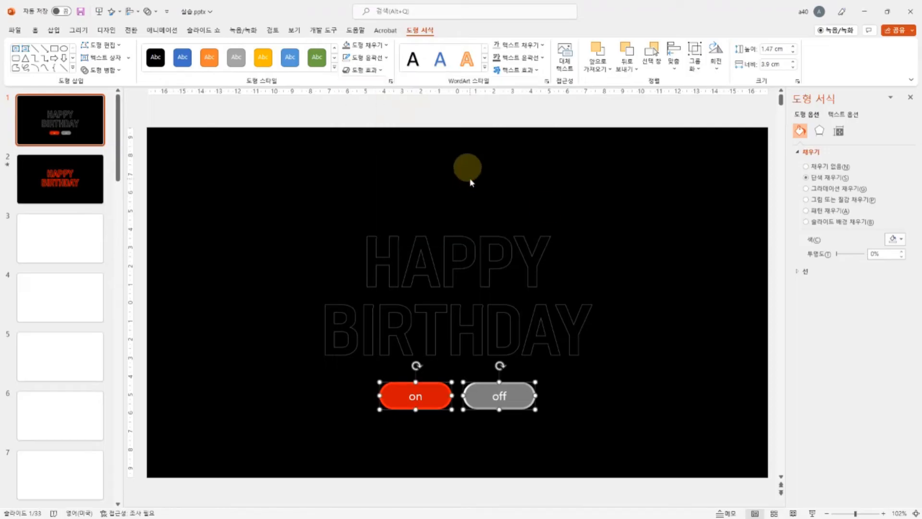
left_click(611, 439)
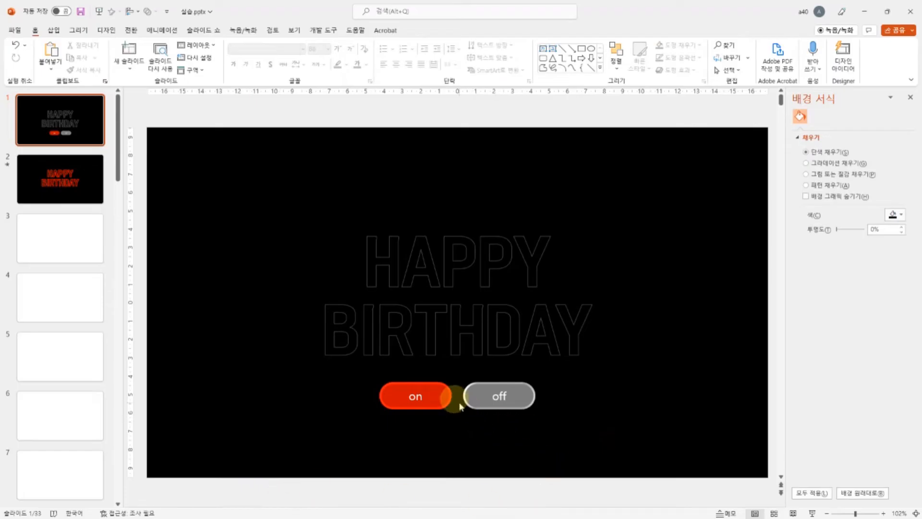
left_click(442, 399)
left_click(514, 397)
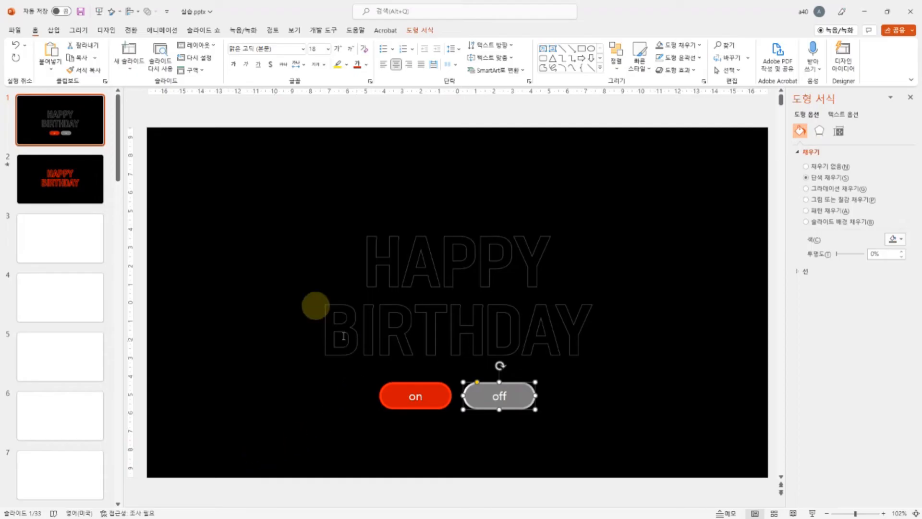
left_click(441, 394)
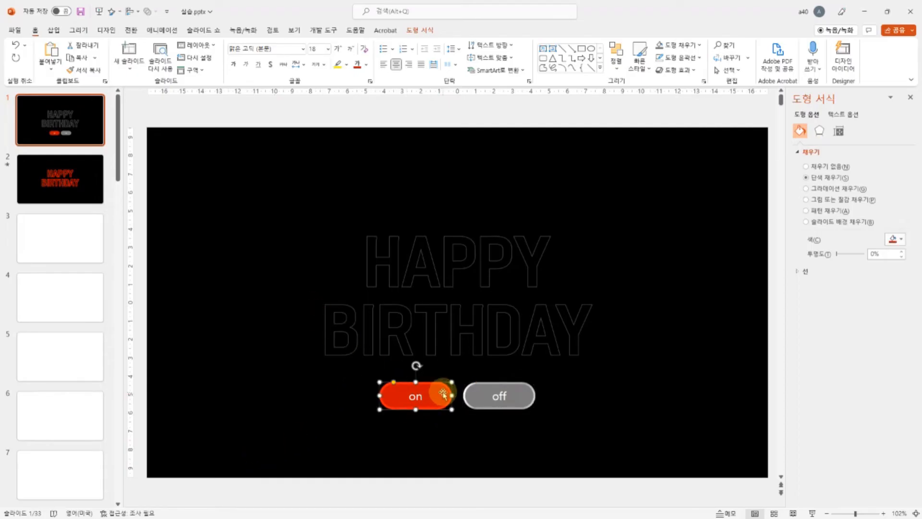
left_click(54, 184)
left_click(60, 124)
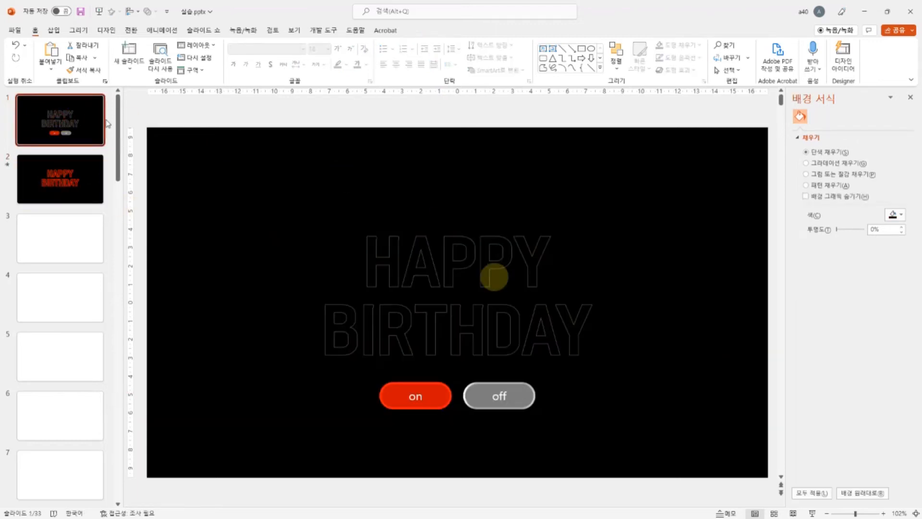
left_click(526, 398)
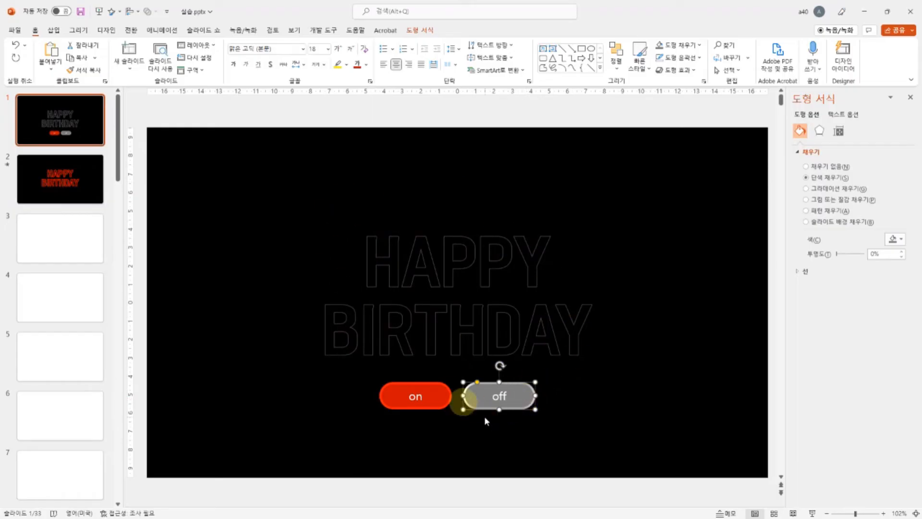
Step: Give the red "on" button a mouse-click action that hyperlinks to slide 2 (슬라이드 2)
left_click(445, 395)
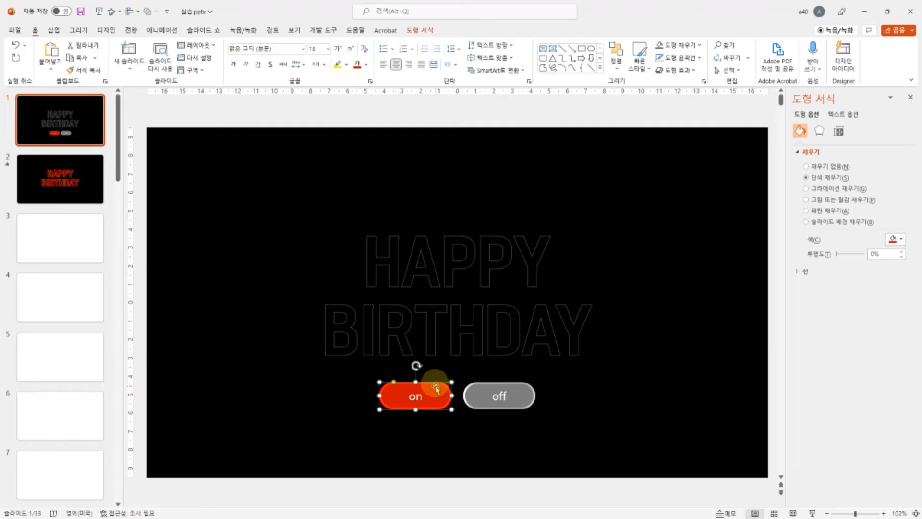
left_click(54, 31)
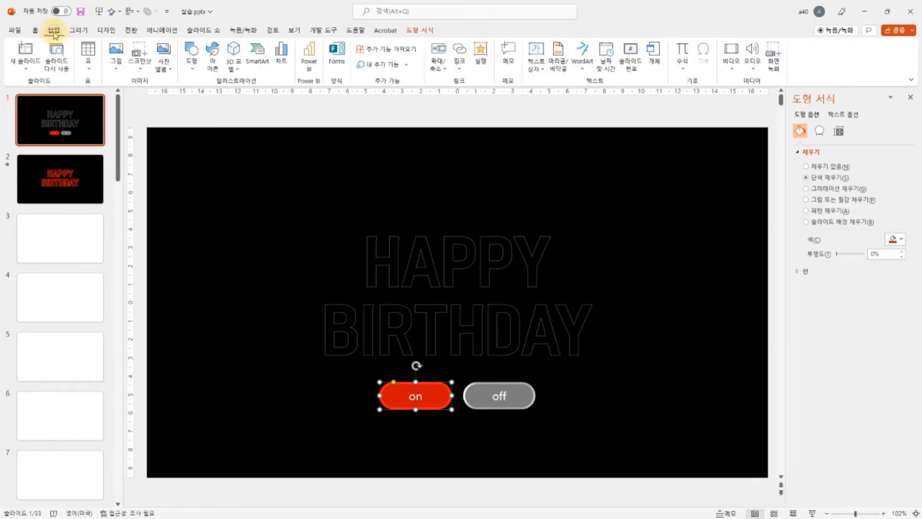
left_click(482, 61)
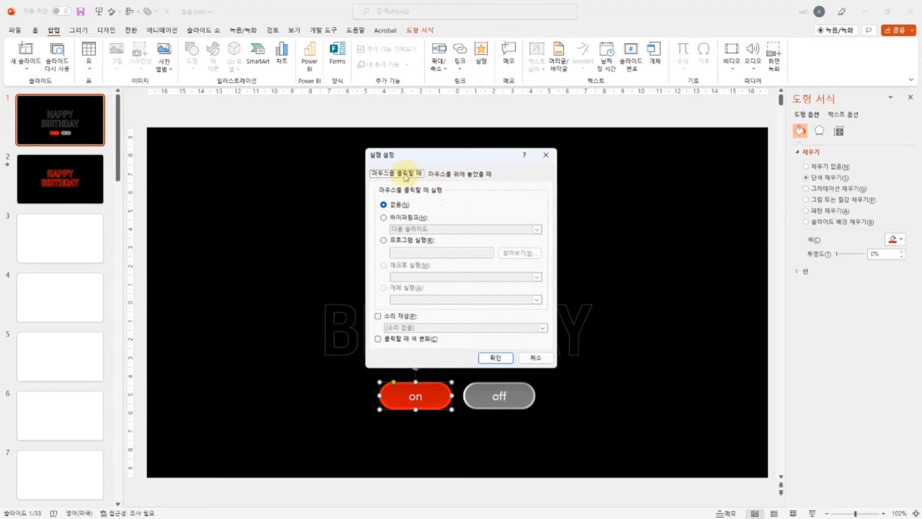
left_click(464, 174)
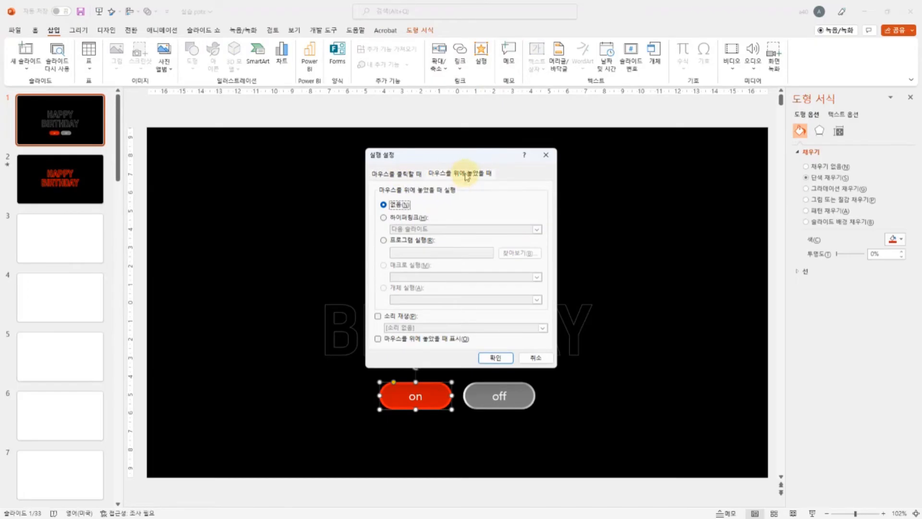
left_click(406, 175)
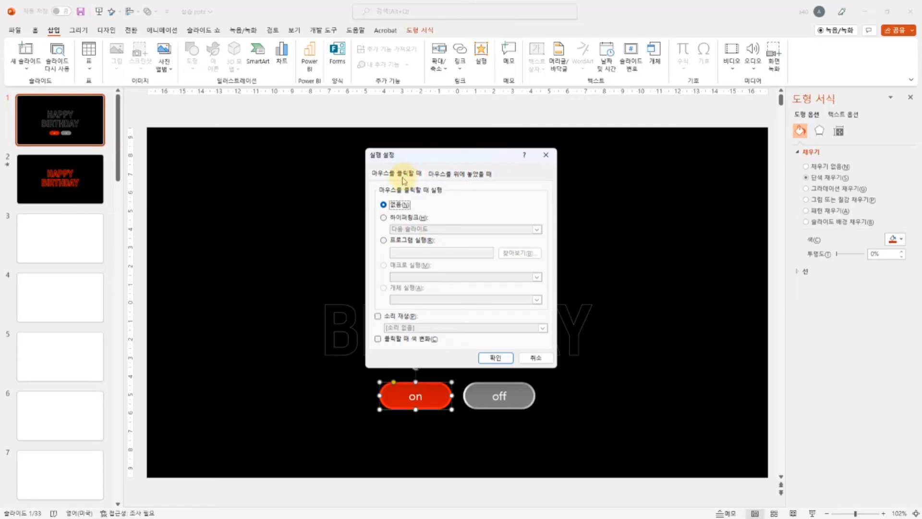
left_click(398, 218)
left_click(537, 230)
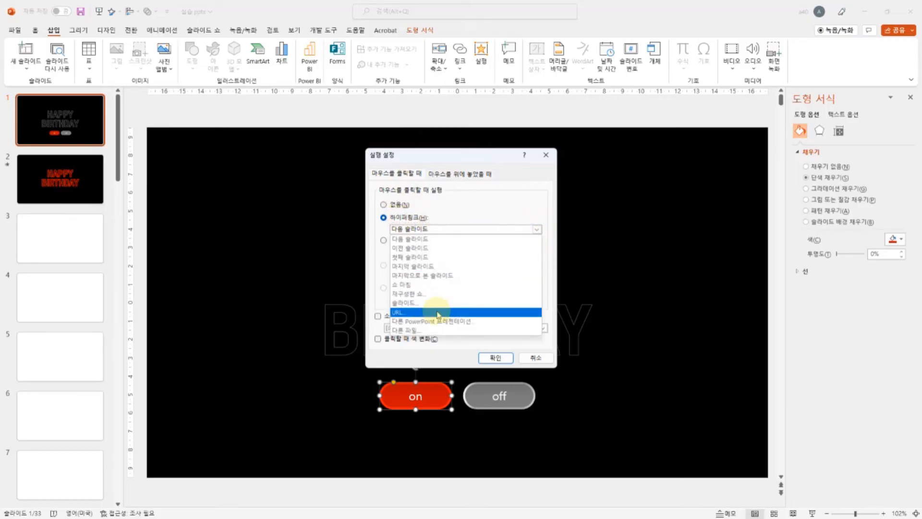
left_click(422, 304)
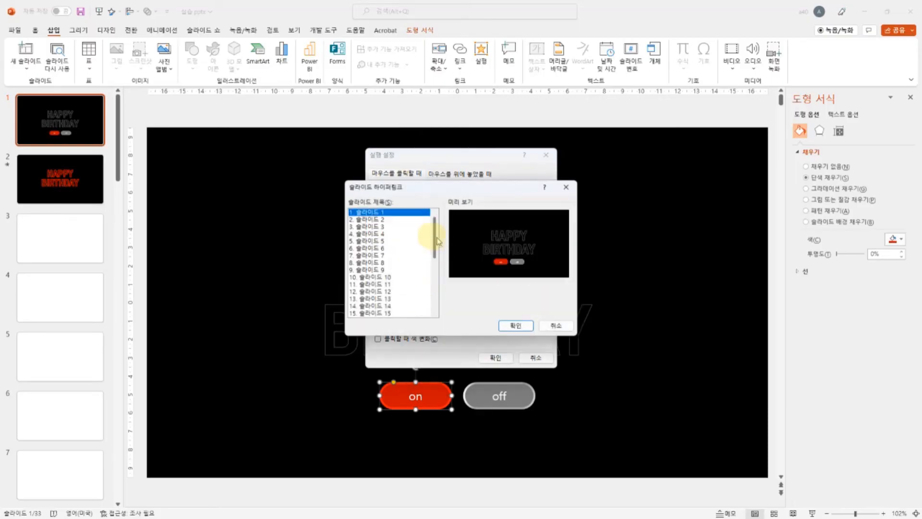
left_click(369, 219)
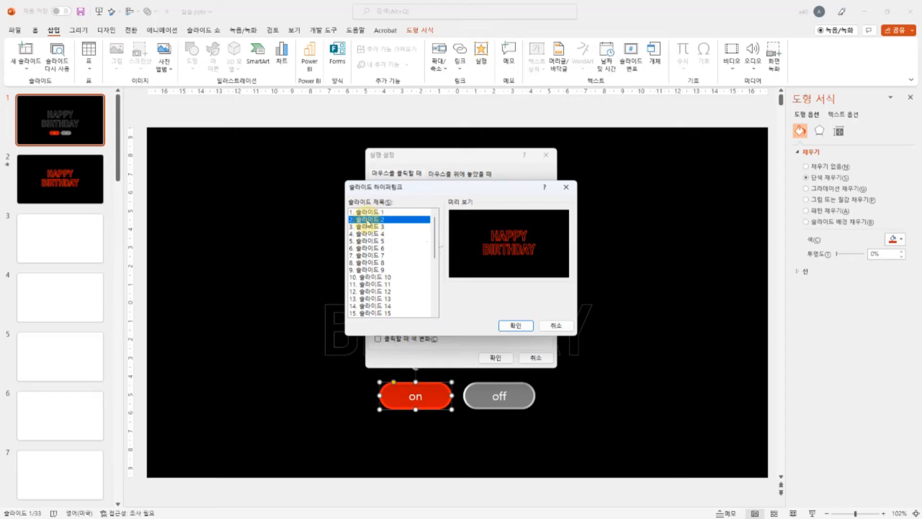
left_click(527, 327)
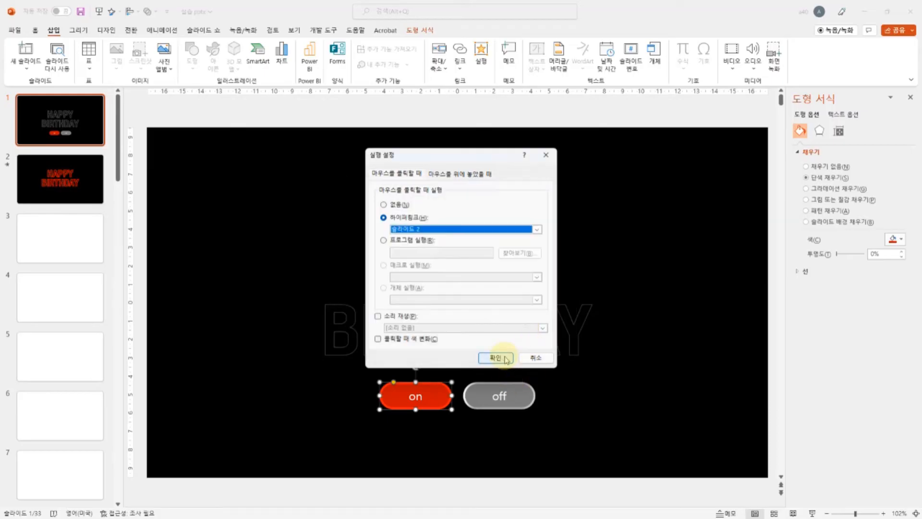
left_click(499, 356)
Step: Give the grey "off" button a mouse-click action that hyperlinks to slide 1 (슬라이드 1)
left_click(507, 405)
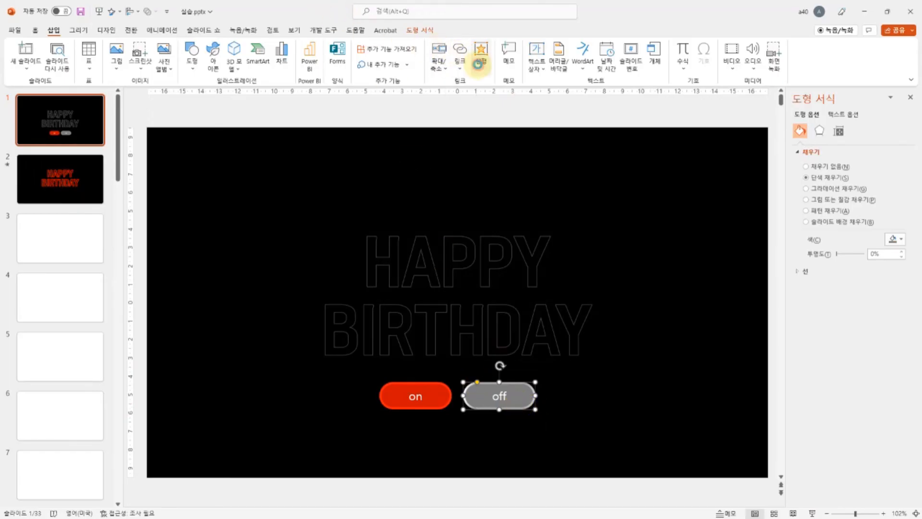
left_click(479, 63)
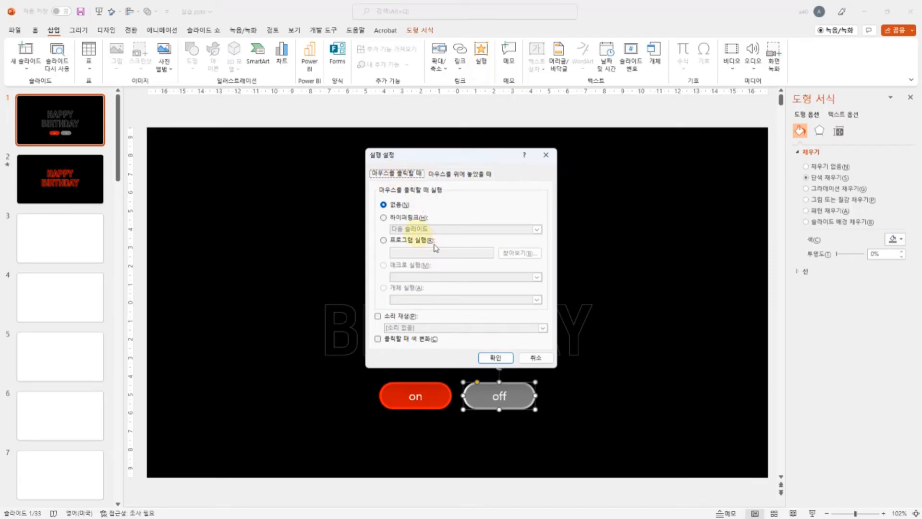
left_click(411, 220)
left_click(535, 229)
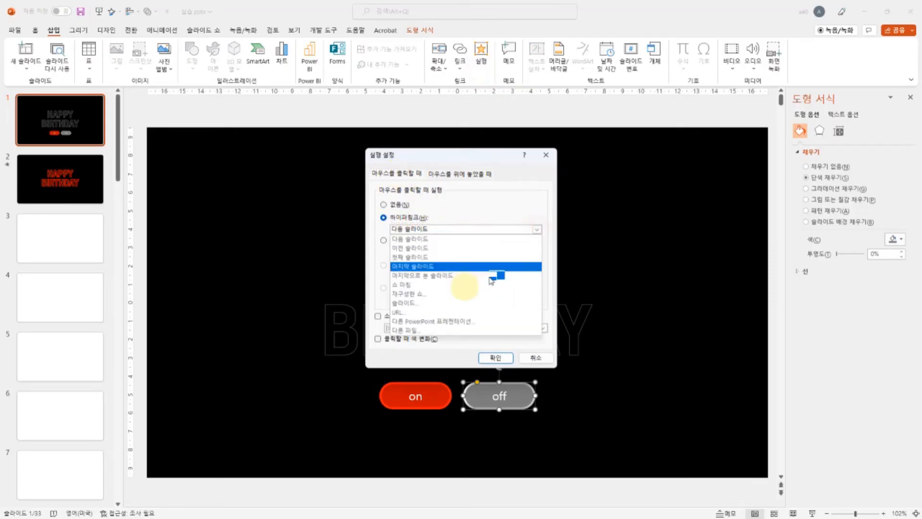
left_click(423, 303)
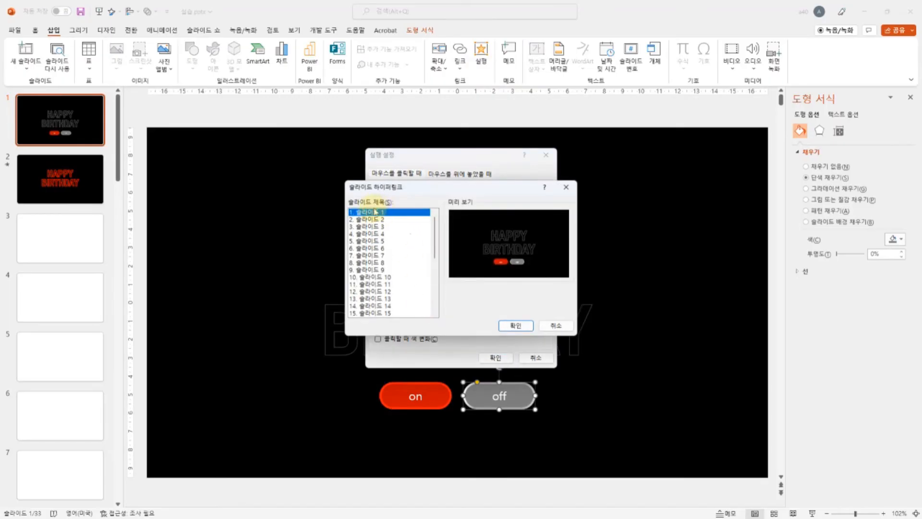
left_click(516, 325)
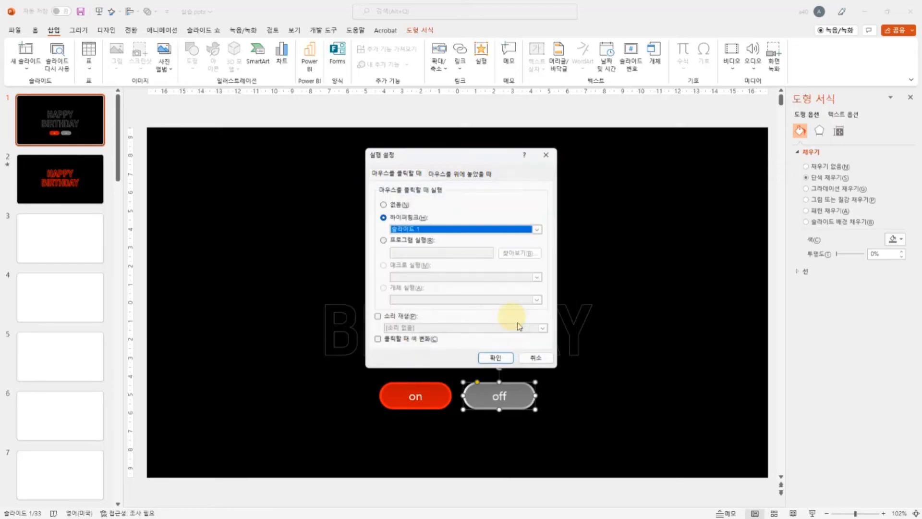
left_click(495, 358)
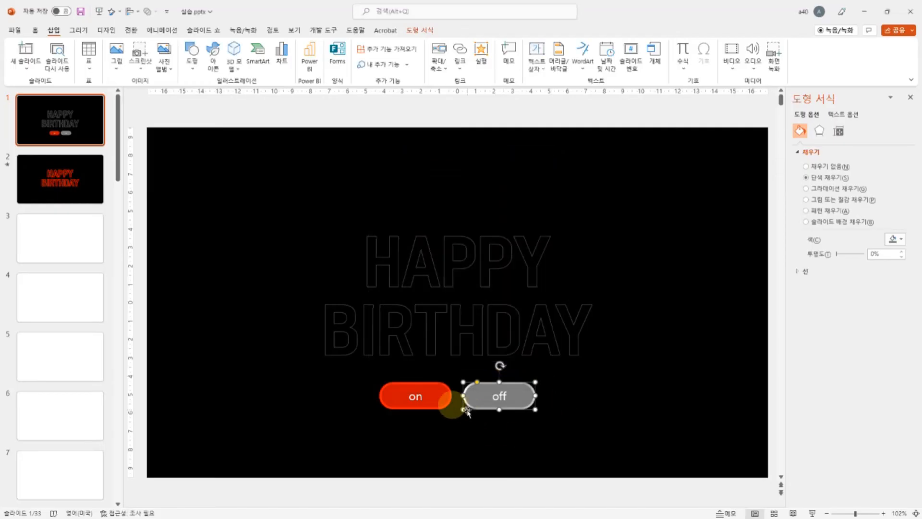
Step: Copy the on and off buttons together from slide 1 and paste them onto slide 2 under the glowing text
left_click(444, 401)
left_click(532, 399, "shift")
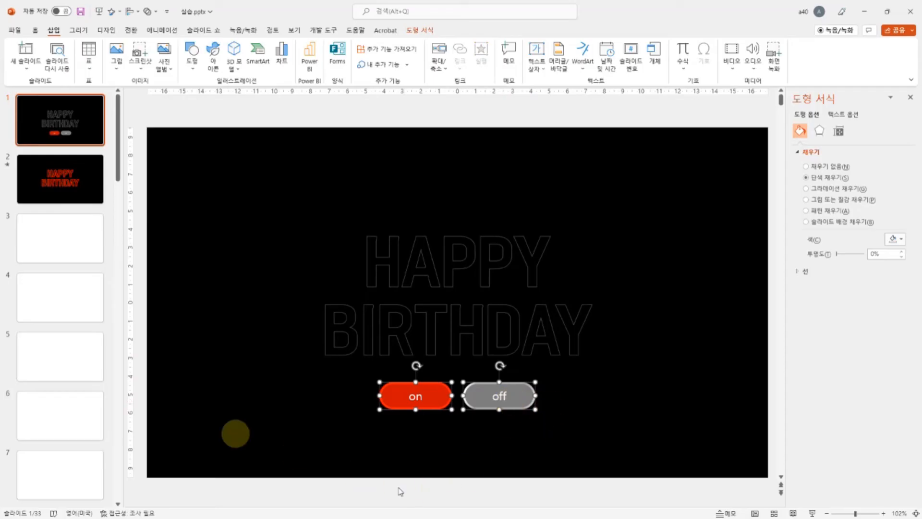
left_click(57, 191)
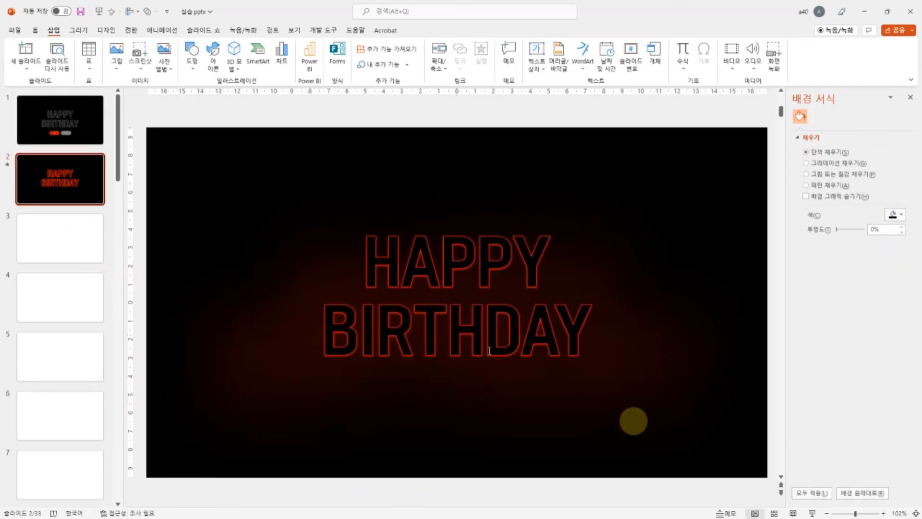
key("ctrl+v")
left_click(72, 181)
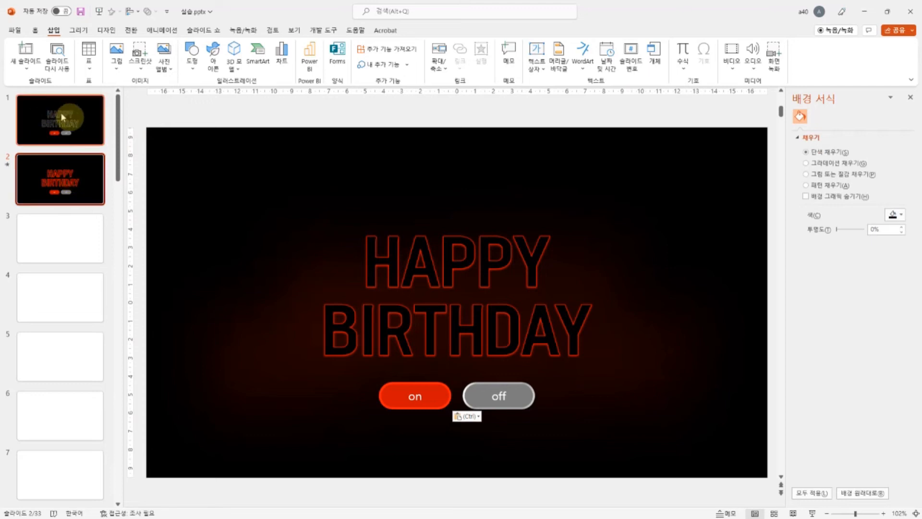
left_click(62, 127)
left_click(64, 171)
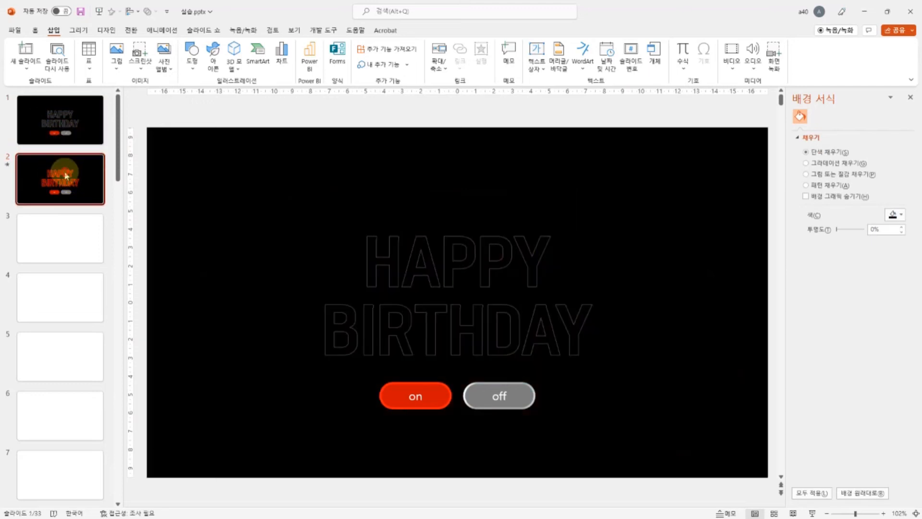
Step: Apply the 모핑 (Morph) transition to slide 1 and set its duration to 01.00
left_click(63, 122)
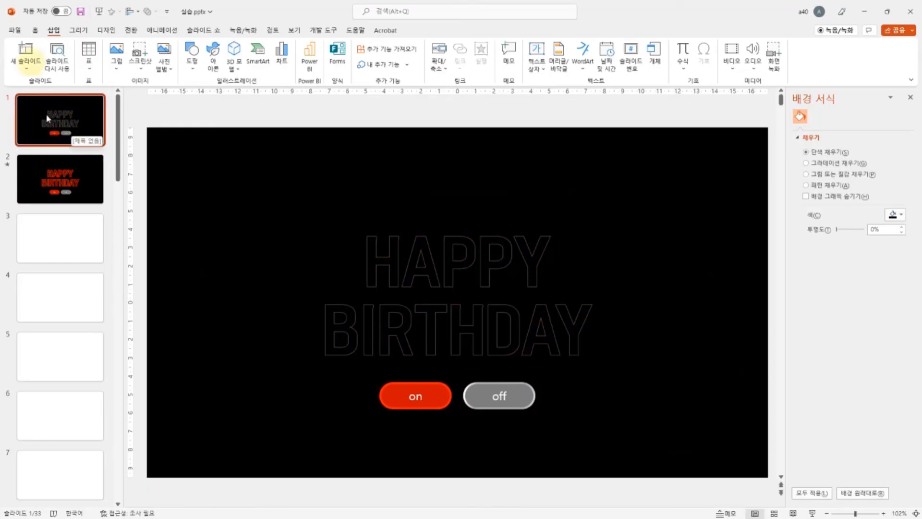
left_click(131, 30)
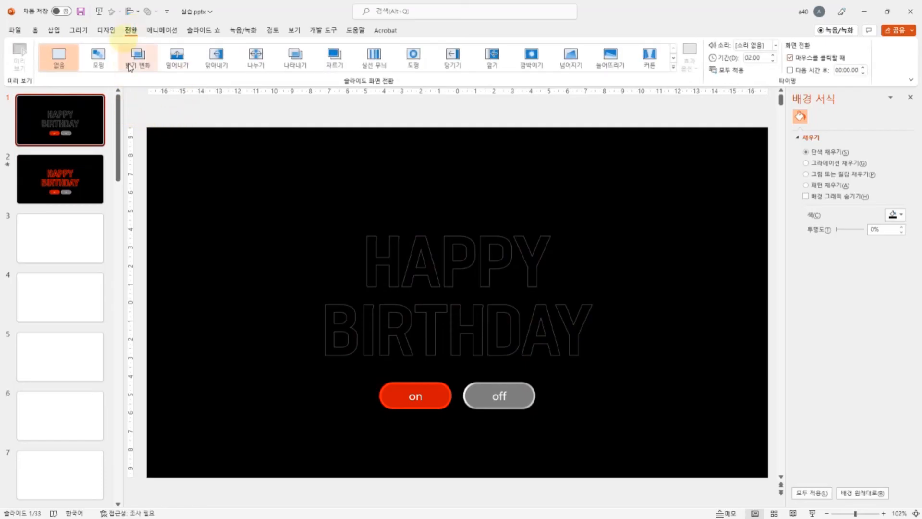
left_click(98, 56)
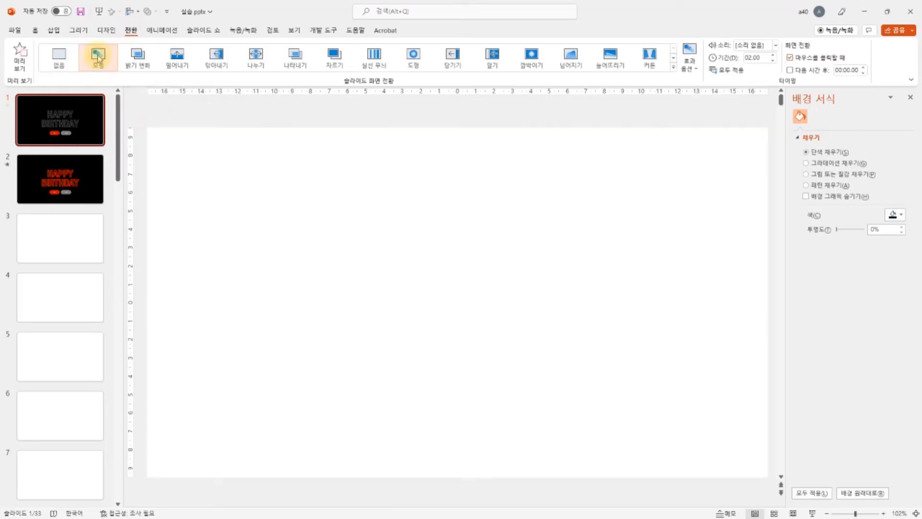
left_click(773, 60)
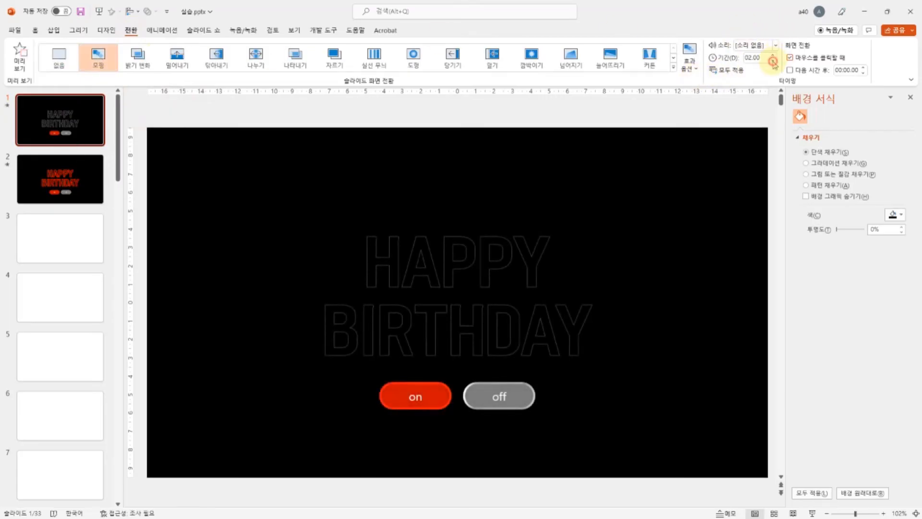
left_click(773, 60)
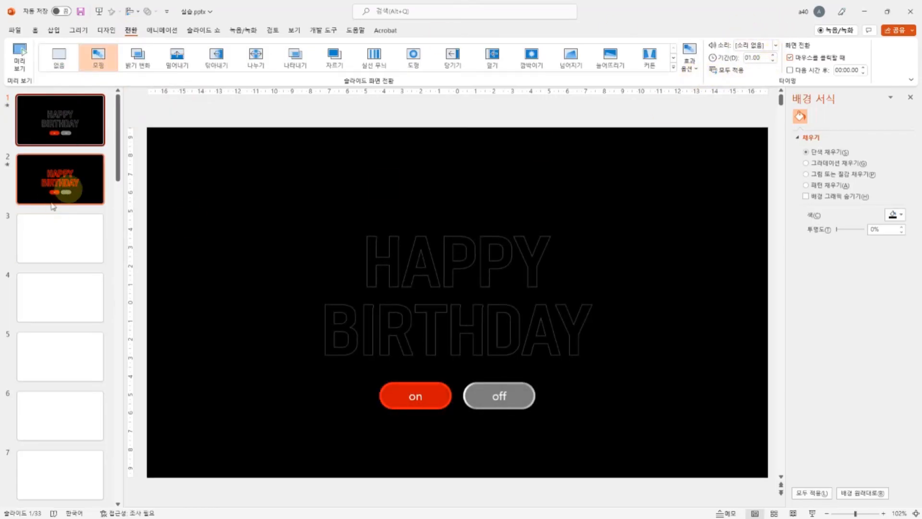
Step: Play the slide show from slide 1, test the on and off buttons, and end the show
left_click(61, 128)
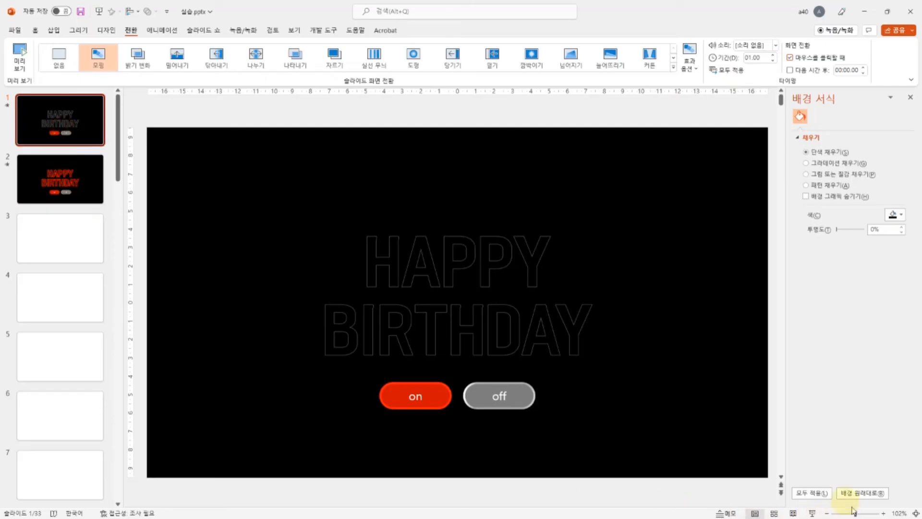
left_click(812, 513)
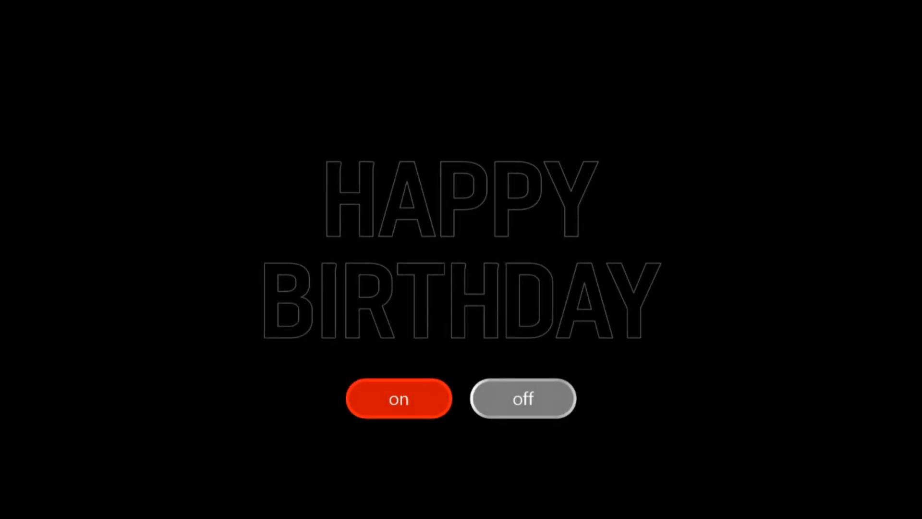
left_click(387, 402)
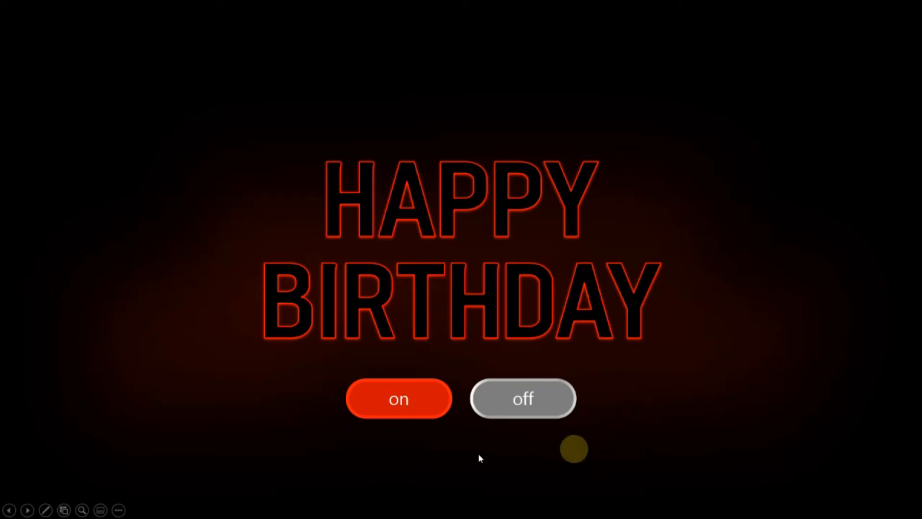
left_click(554, 401)
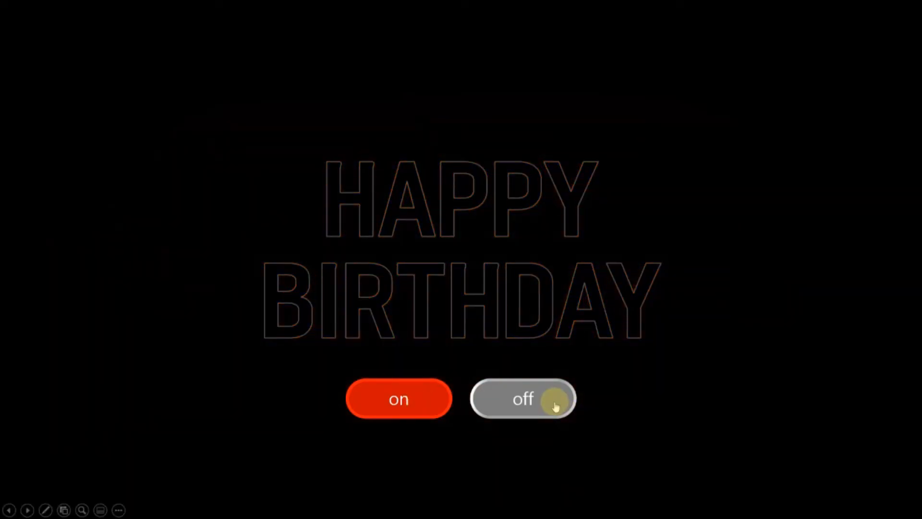
key("Escape")
Step: Check the outline colour of the blue HAPPY BIRTHDAY text on slide 4, leaving the colour as it is
left_click(66, 181)
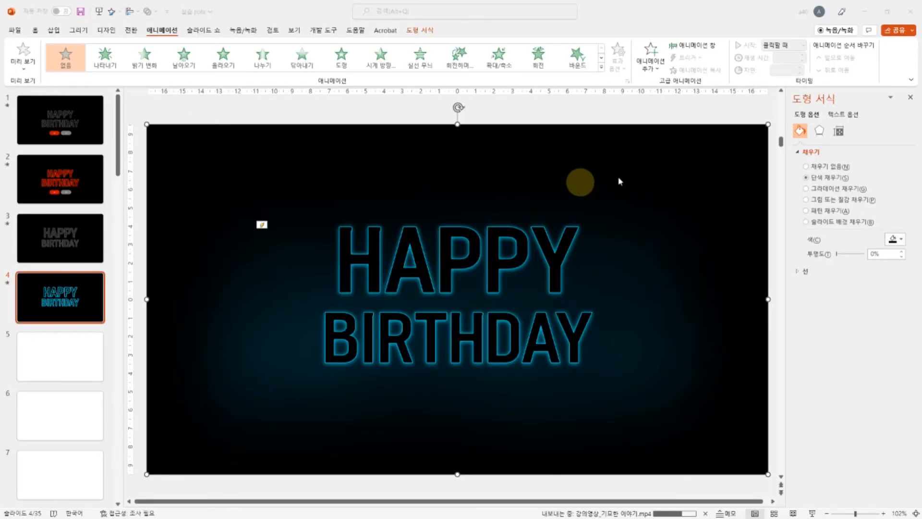
left_click(436, 283)
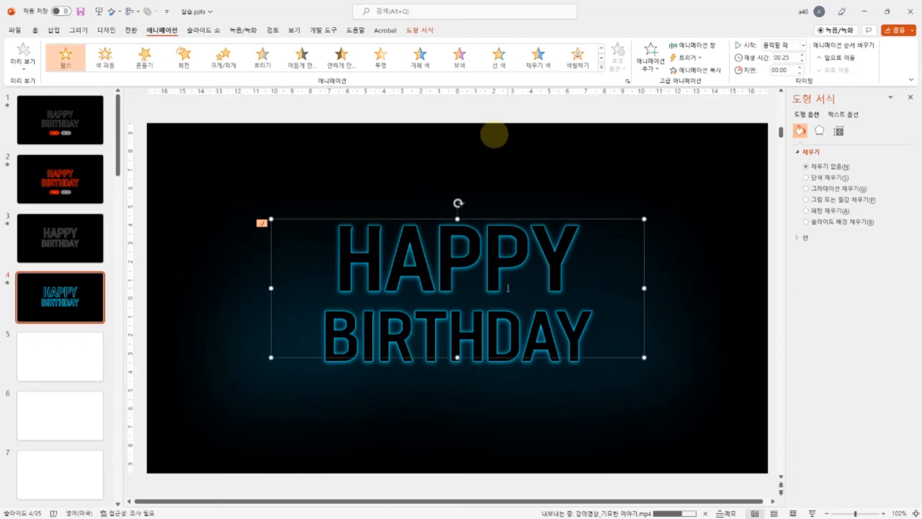
left_click(420, 30)
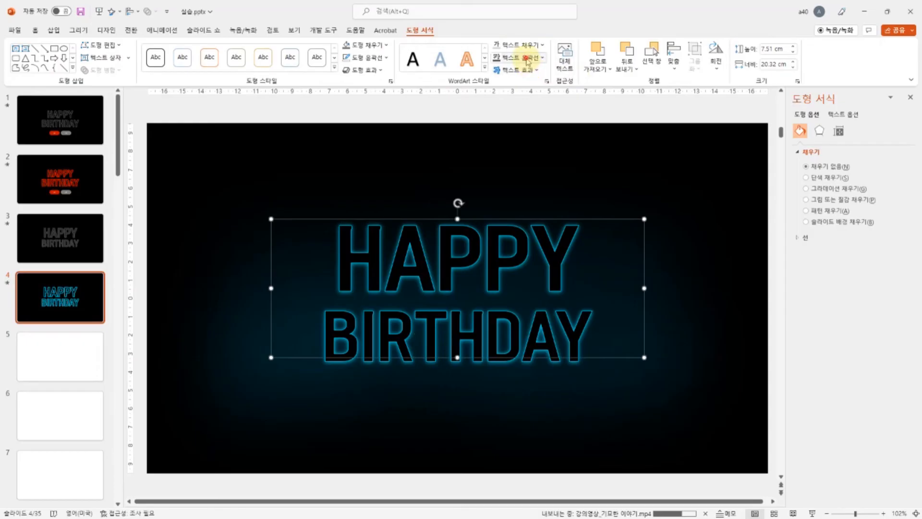
left_click(528, 57)
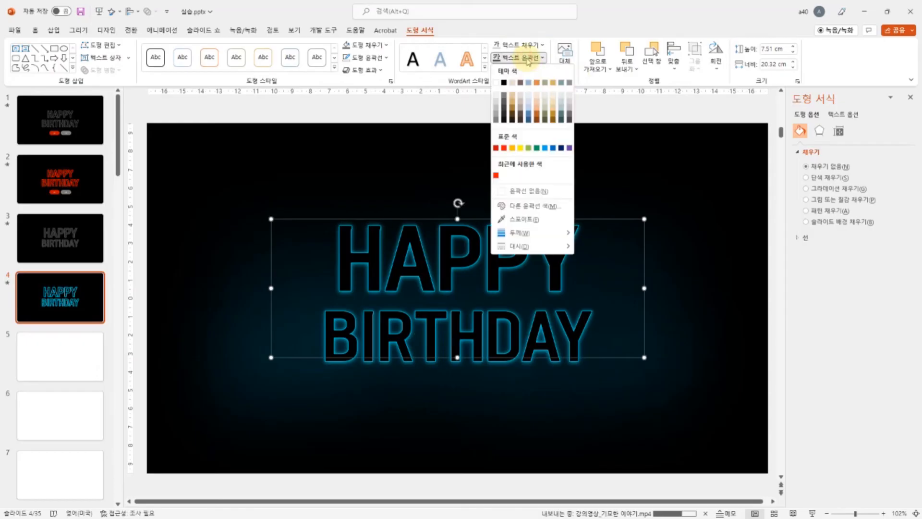
left_click(526, 206)
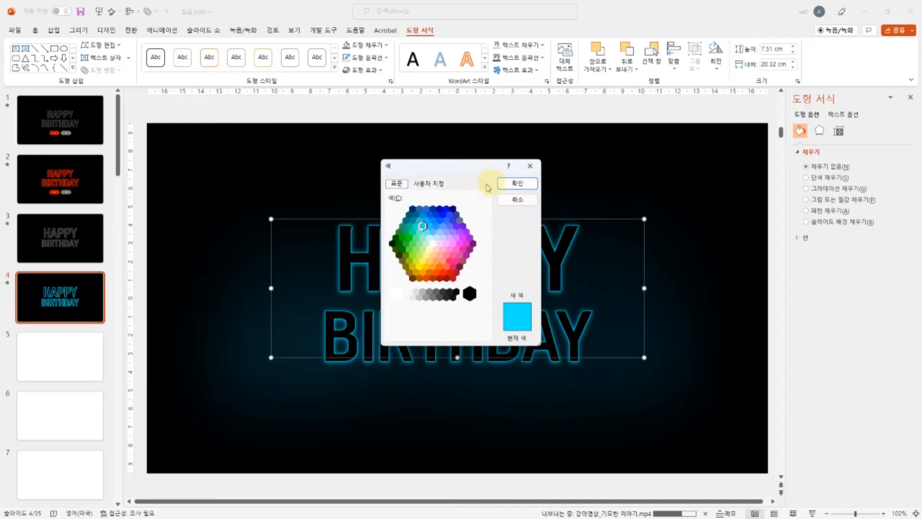
left_click(521, 200)
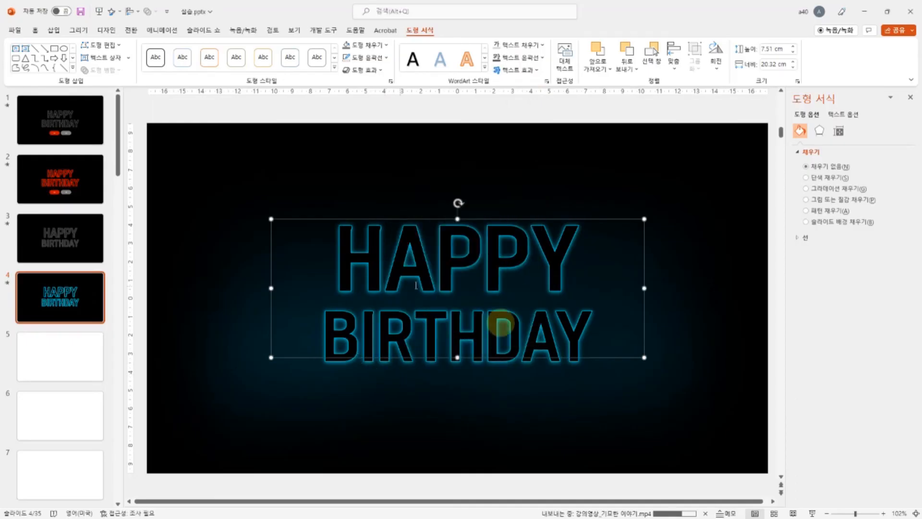
Step: Inspect the grey HAPPY BIRTHDAY text on slide 3, preview the blue neon effect in the slide show from there, and end the show
left_click(96, 319)
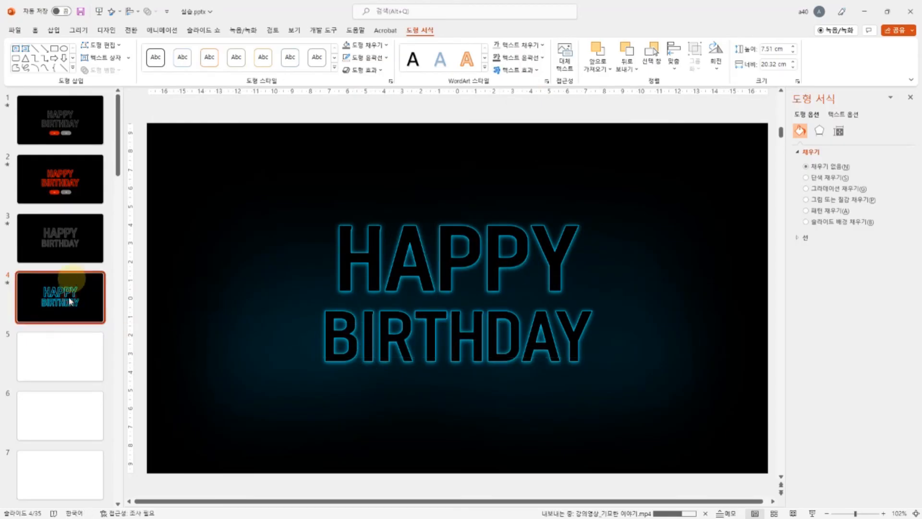
left_click(60, 240)
left_click(451, 262)
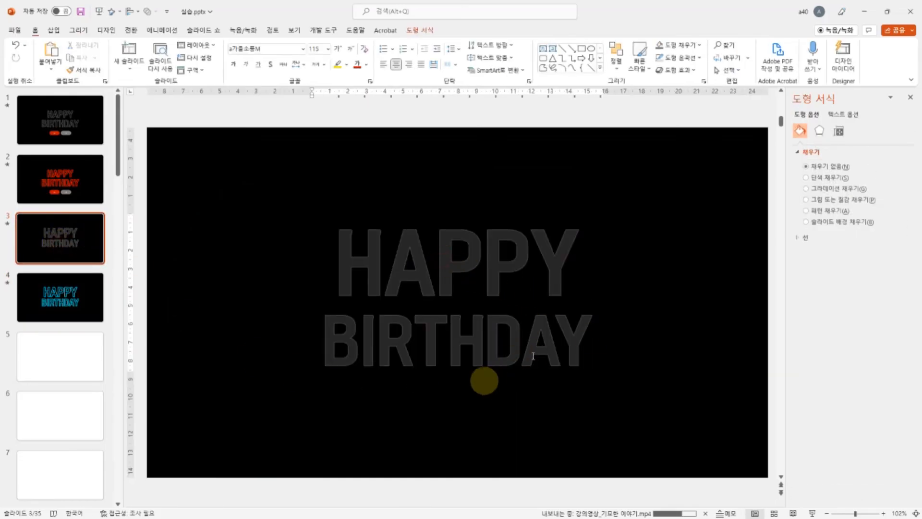
left_click(476, 361)
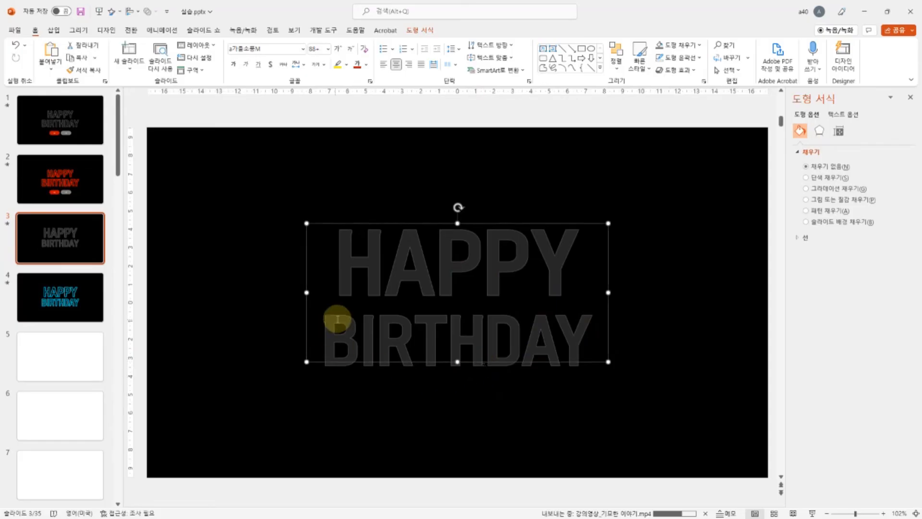
left_click(75, 257)
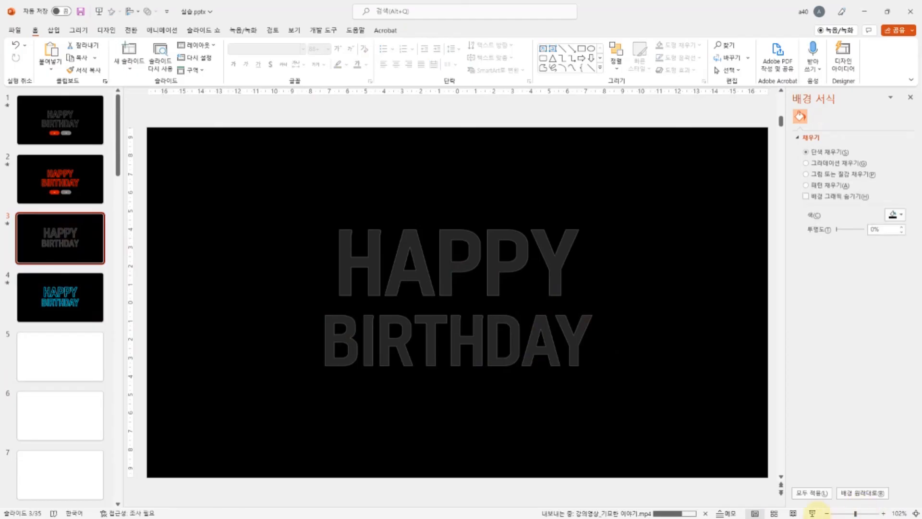
left_click(813, 512)
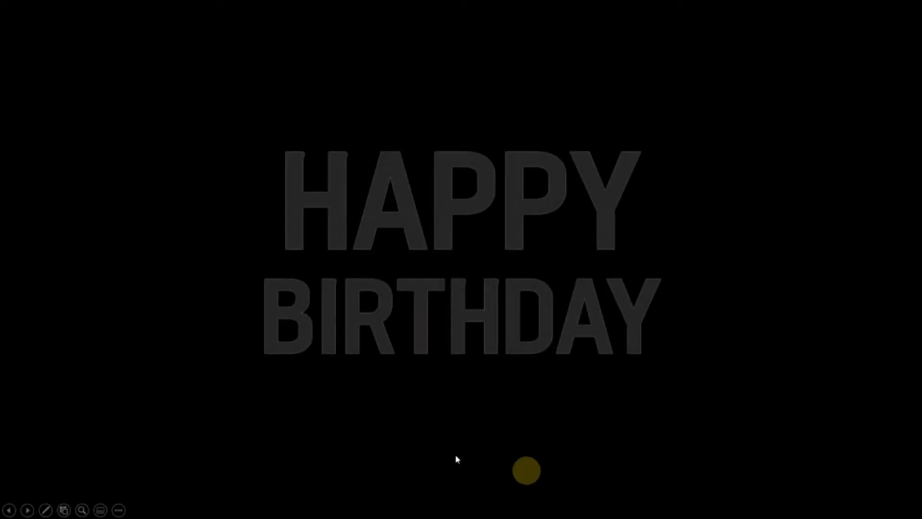
left_click(457, 416)
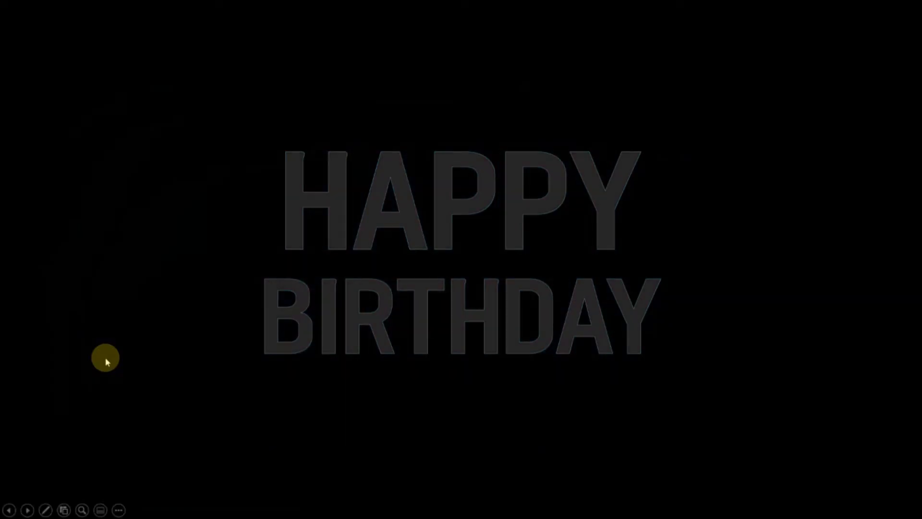
mouse_move(358, 310)
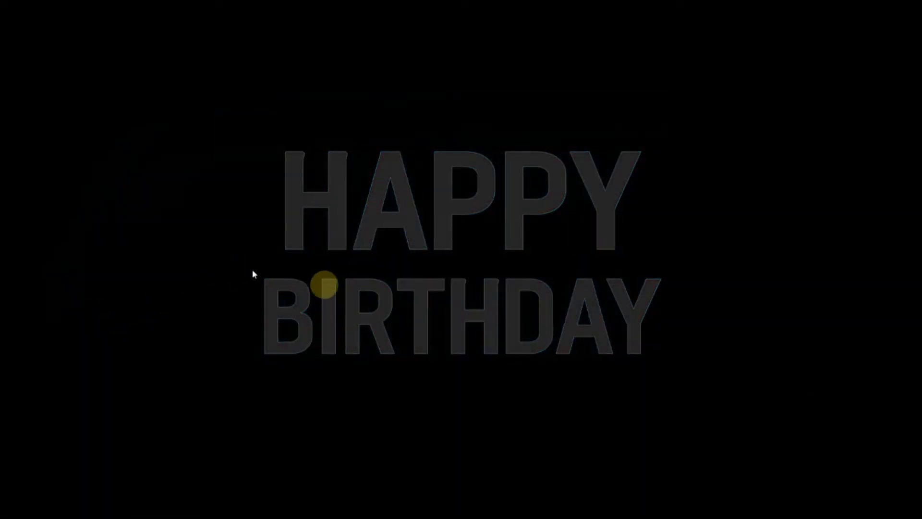
mouse_move(334, 289)
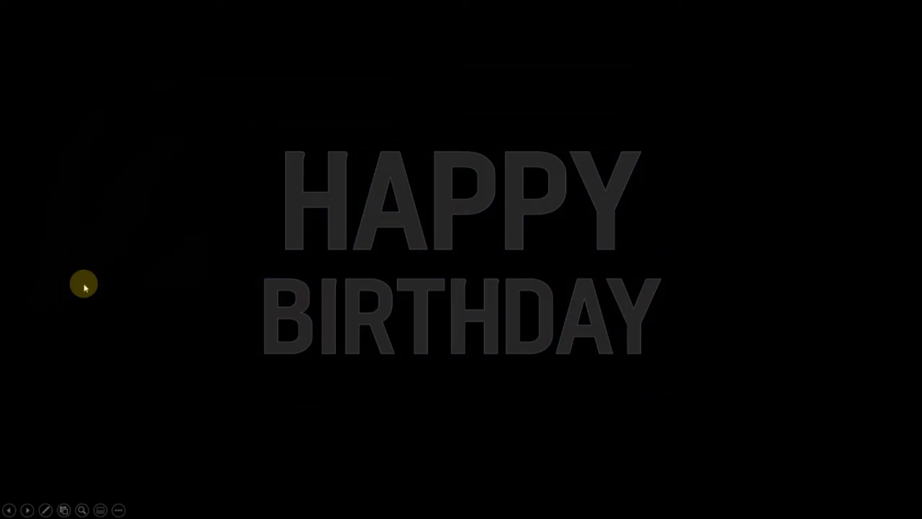
key("Escape")
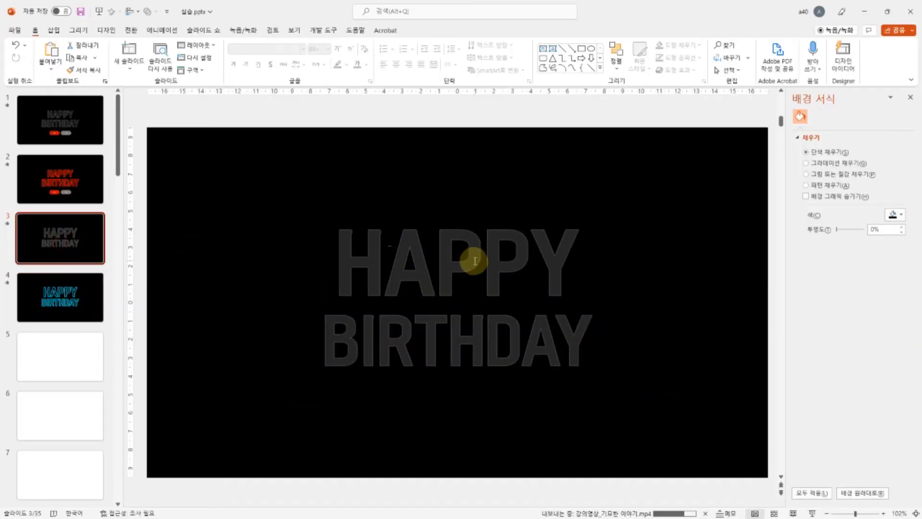
Step: Give the grey HAPPY BIRTHDAY text on slide 3 a mouse-over action that hyperlinks to slide 4
left_click(469, 225)
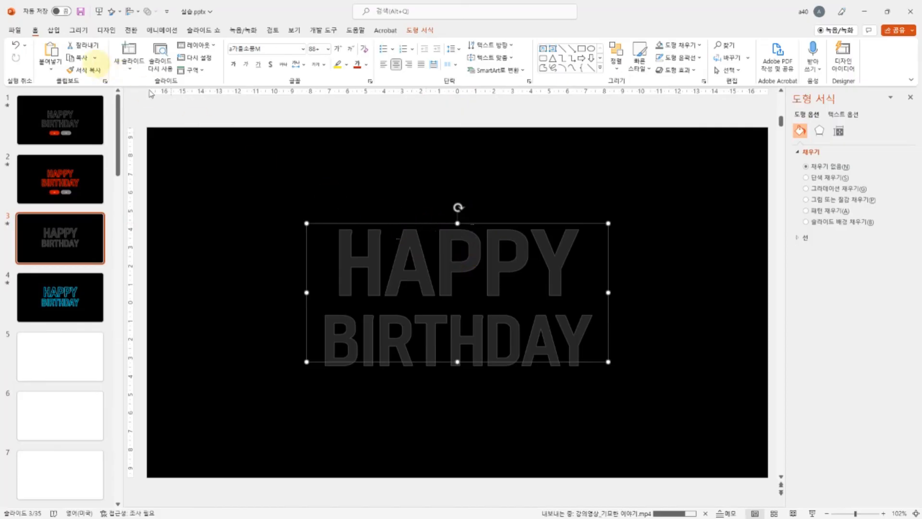
left_click(53, 30)
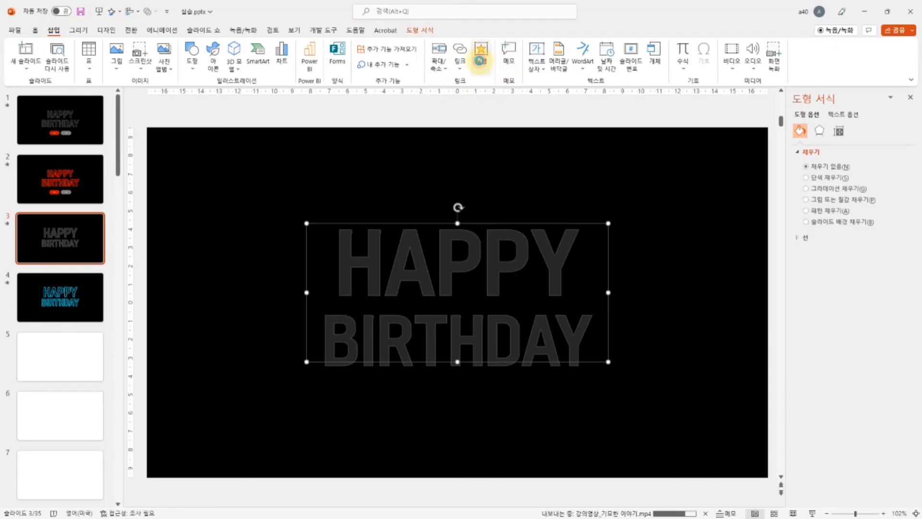
left_click(480, 58)
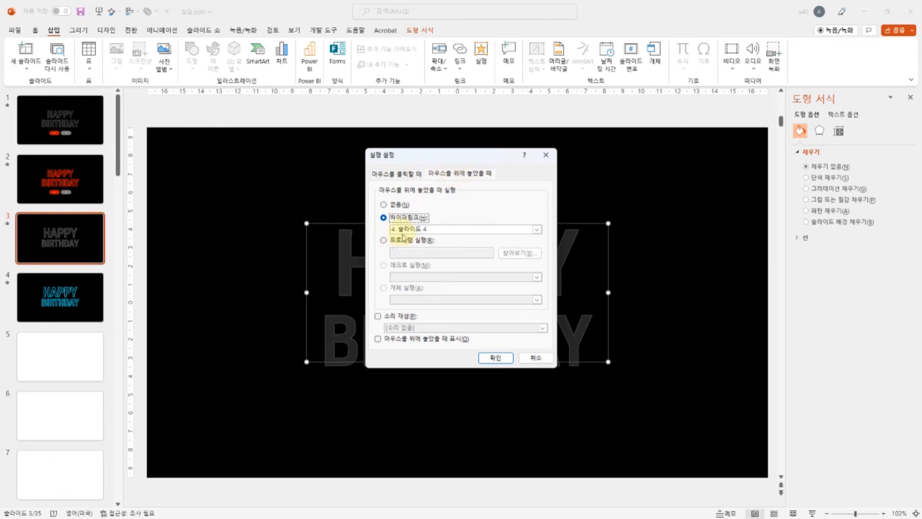
left_click(497, 361)
Step: On slide 4, shrink the full-slide black rectangle to about 12.2 × 4.09 cm and move it partly above the slide's upper edge
left_click(84, 302)
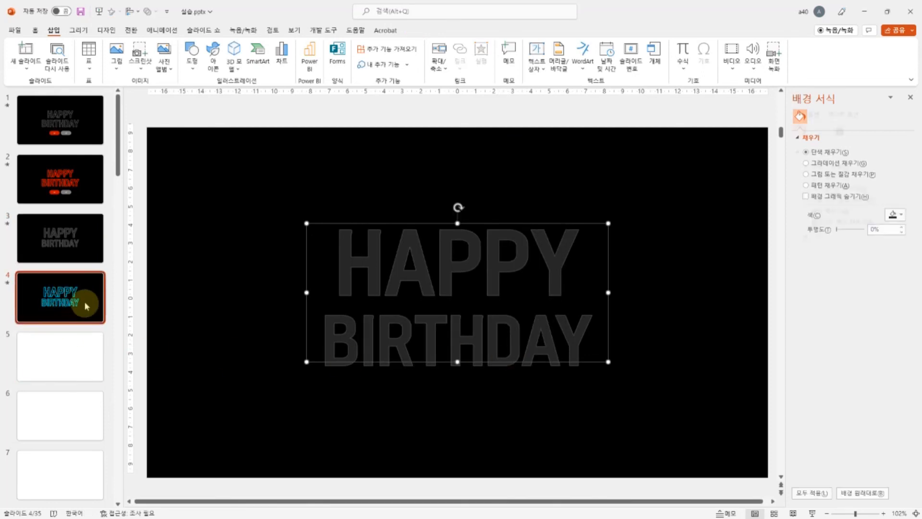
left_click(181, 169)
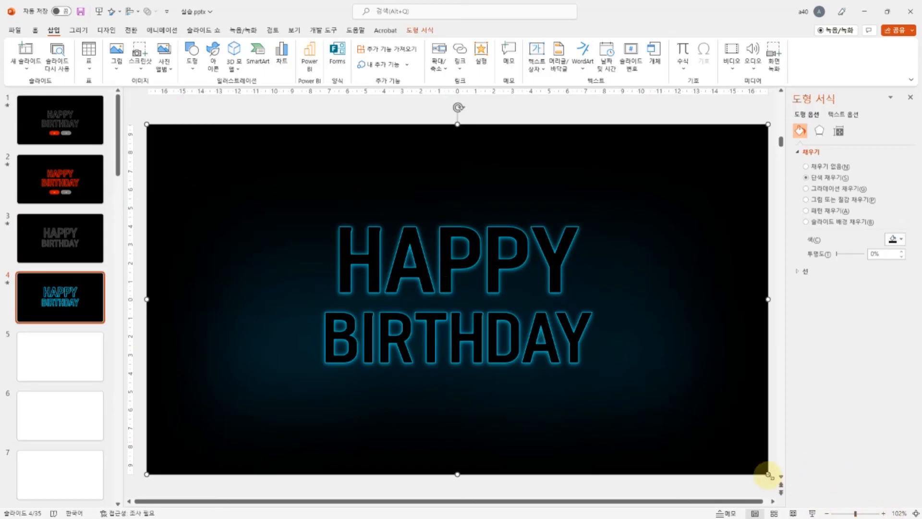
left_click(358, 192)
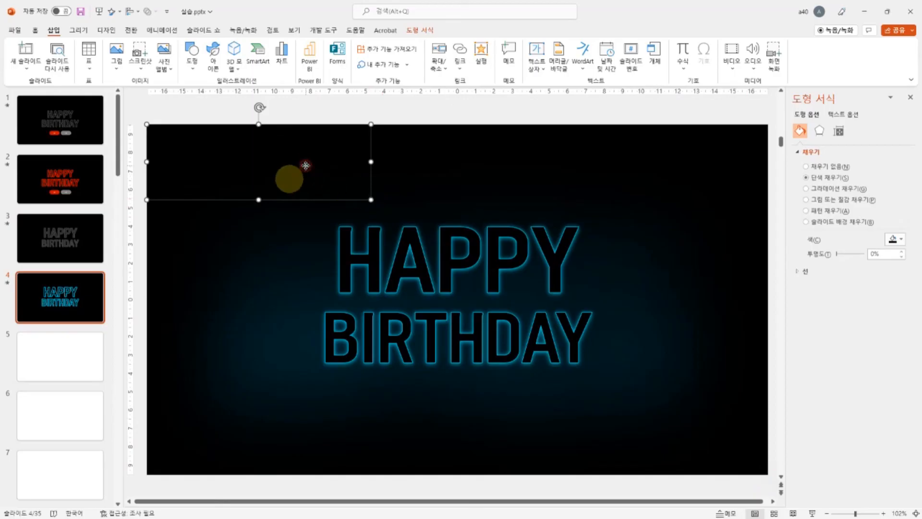
left_click_drag(304, 164, 320, 135)
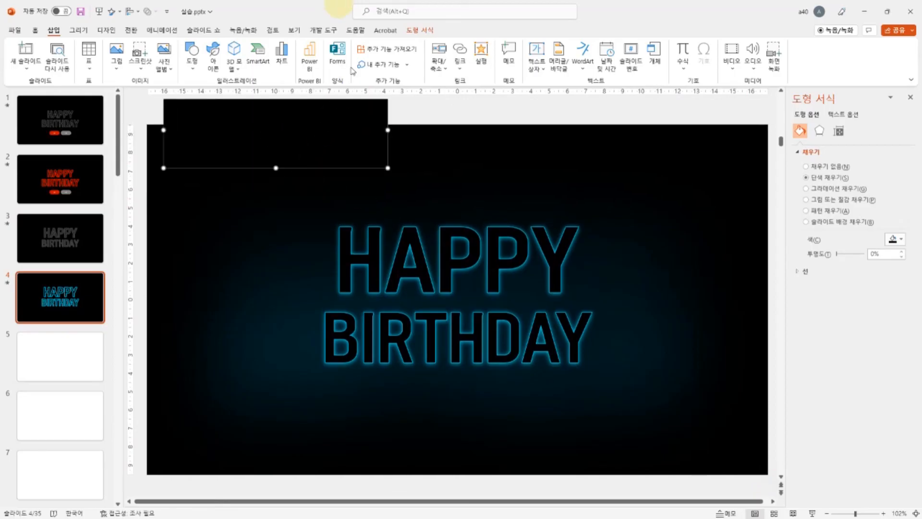
Step: Apply a white-filled preset shape style to the rectangle on slide 4 and stretch it to cover the whole slide, 33.87 × 19.05 cm
left_click(421, 30)
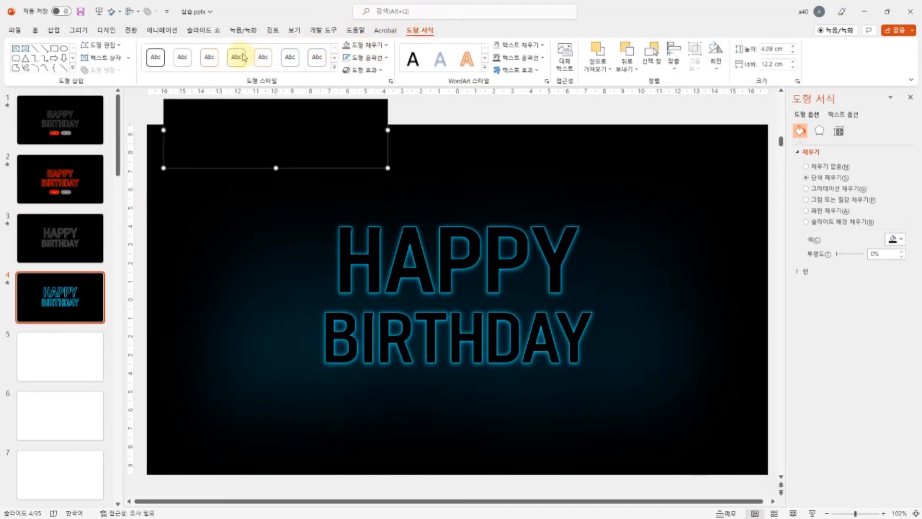
left_click(237, 59)
left_click_drag(260, 123, 243, 155)
left_click_drag(370, 199, 768, 469)
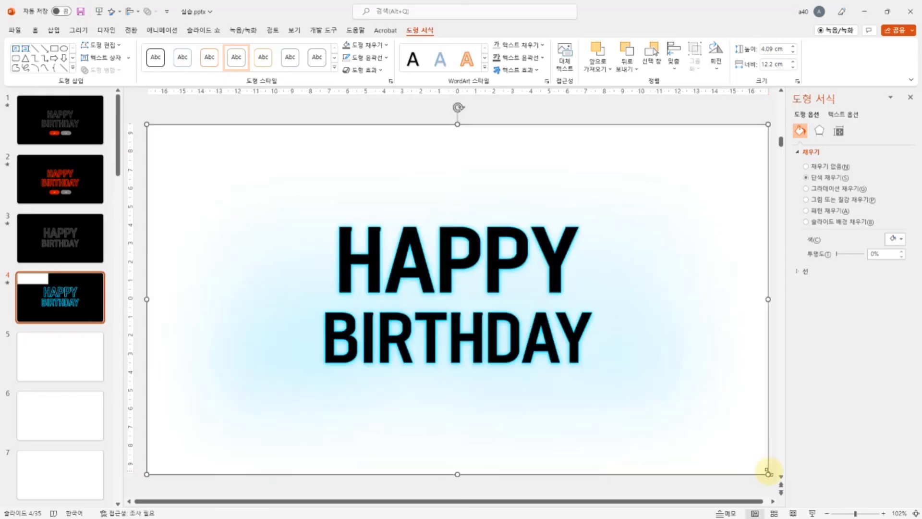
Step: Fill the full-slide rectangle on slide 4 with black and remove its outline
left_click(368, 48)
left_click(355, 71)
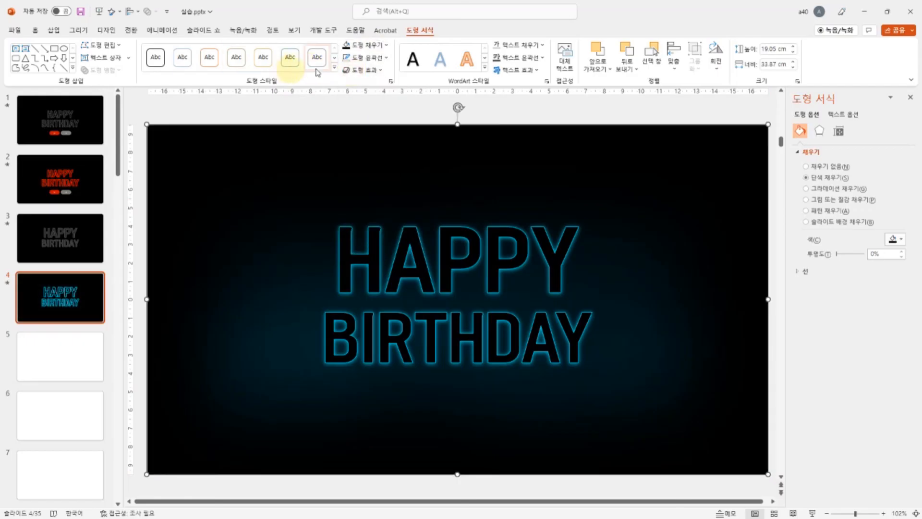
left_click(367, 57)
left_click(374, 192)
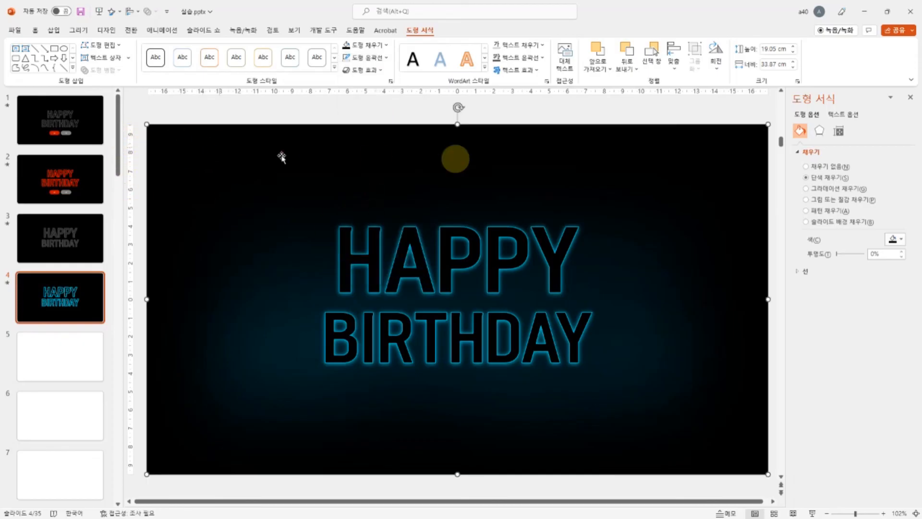
Step: Give the full-slide black rectangle on slide 4 a mouse-over action that hyperlinks to slide 3
right_click(170, 142)
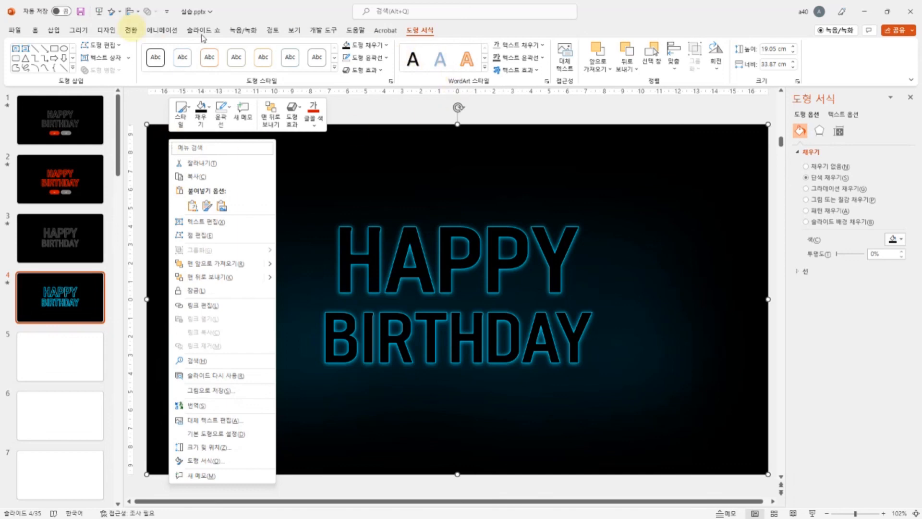
left_click(55, 30)
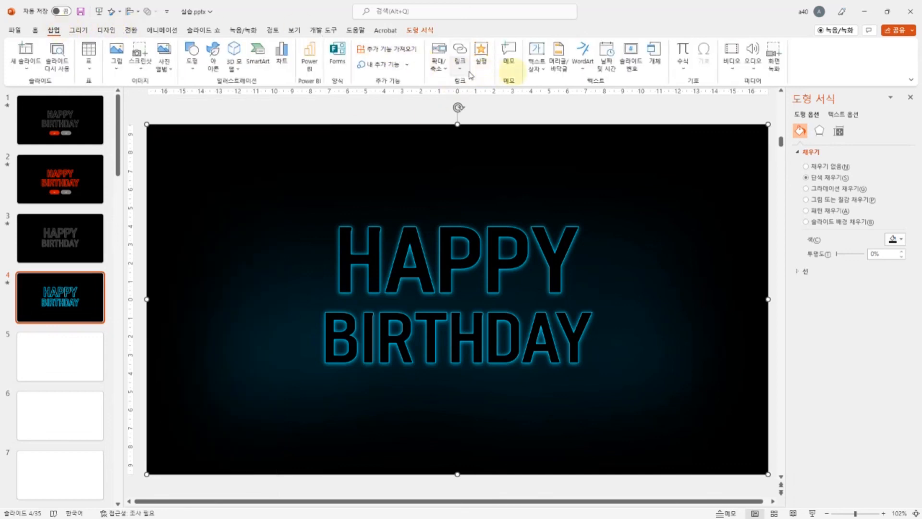
left_click(481, 57)
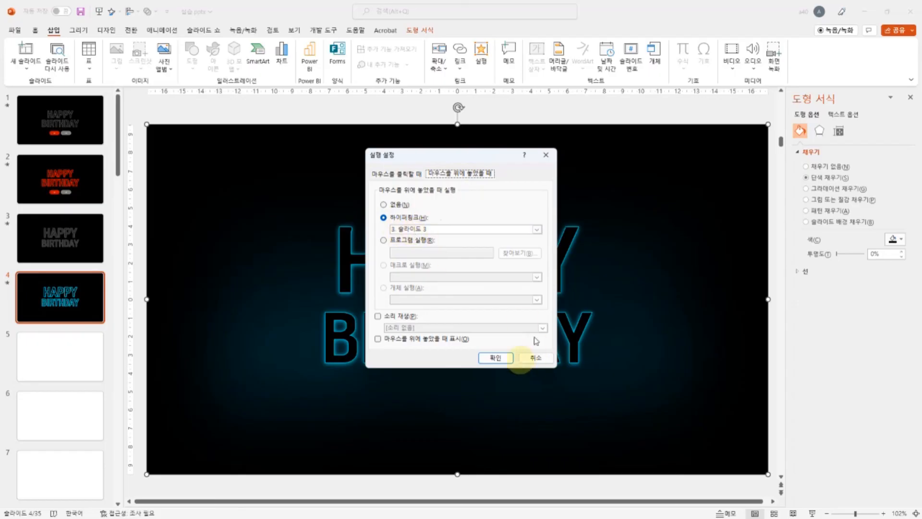
left_click(495, 357)
Step: Play the slide show from slide 3 and test the mouse-over switch between the grey and blue neon text
left_click(60, 238)
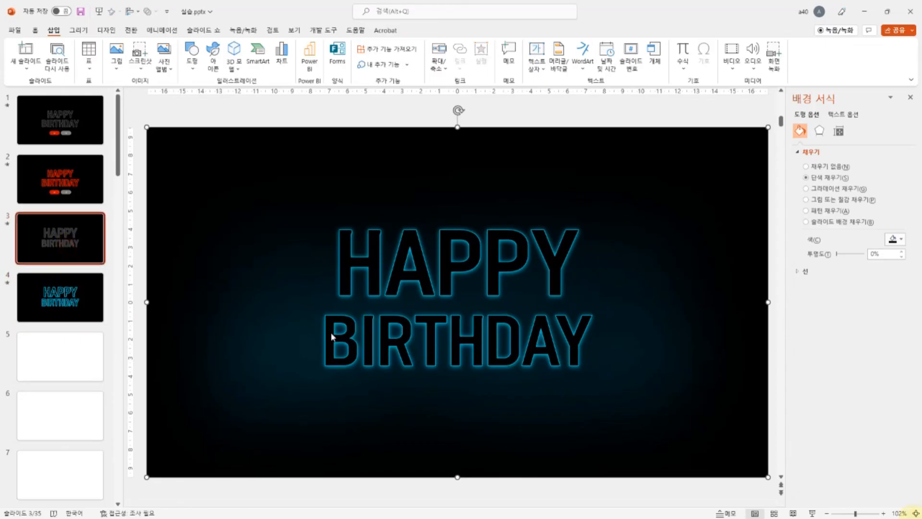
key("Delete")
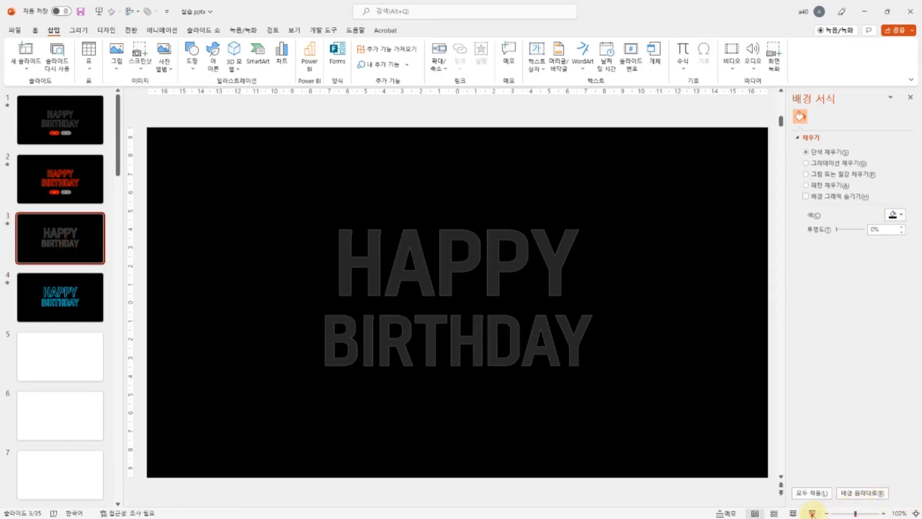
left_click(812, 513)
mouse_move(448, 304)
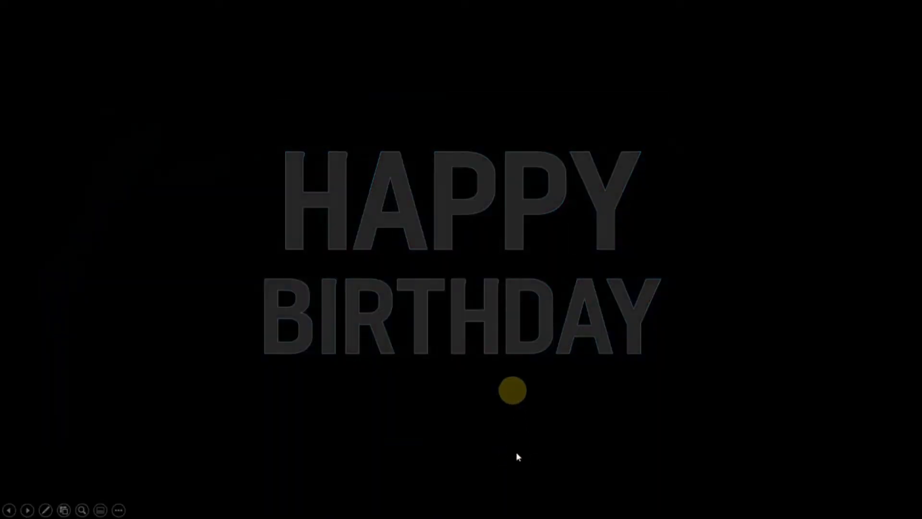
mouse_move(512, 329)
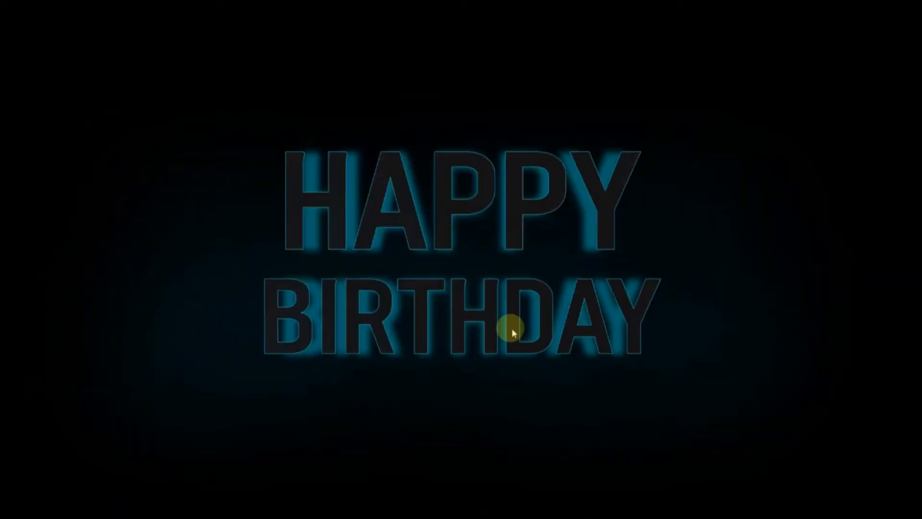